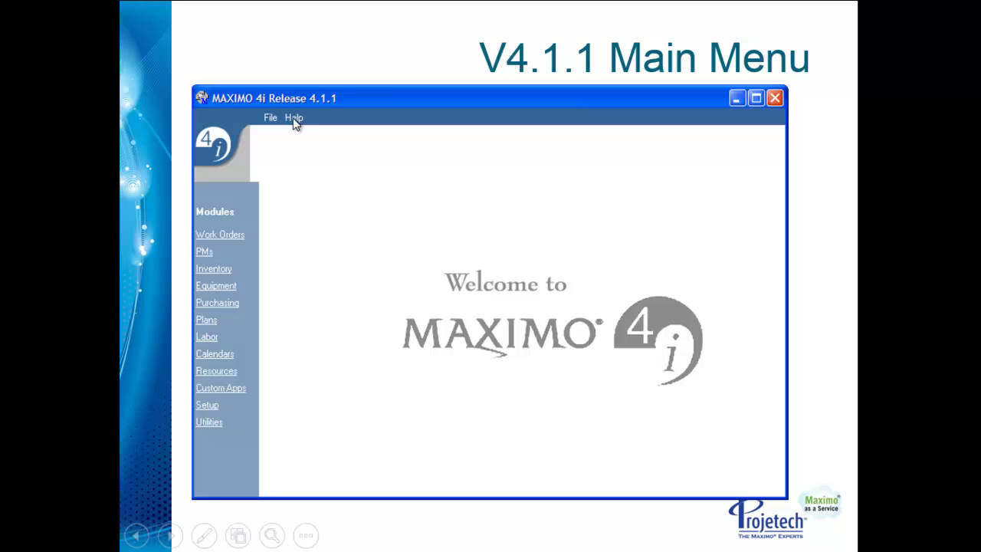
Step: Advance to the Wotrack Plans Tab slide showing work order 1001's EL1 and ME1 labor lines
{"action": "left_click", "coordinate": [314, 192]}
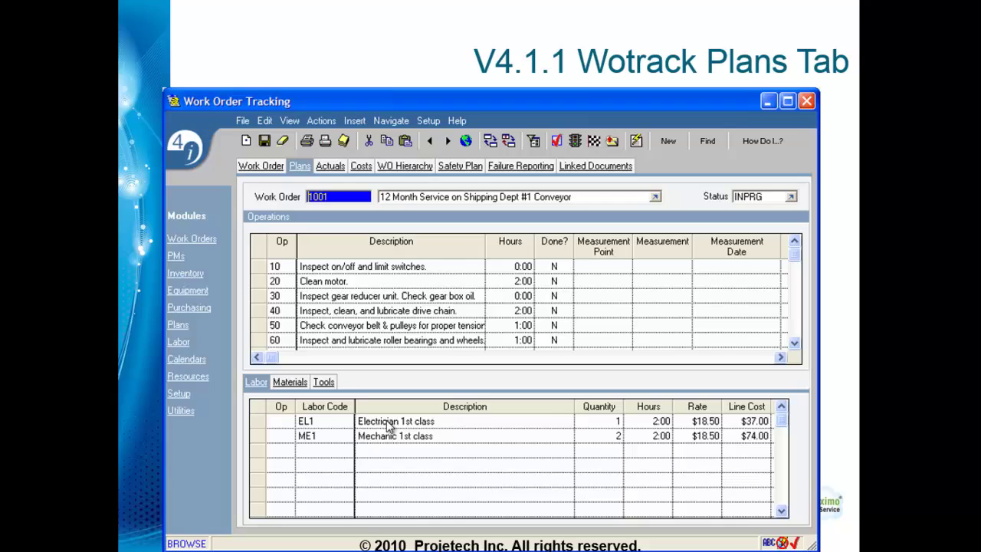
Step: Advance to the 'Action & Right Click – becomes' slide comparing v4i menus with v7i Select Action and Detail Menu
{"action": "left_click", "coordinate": [387, 429]}
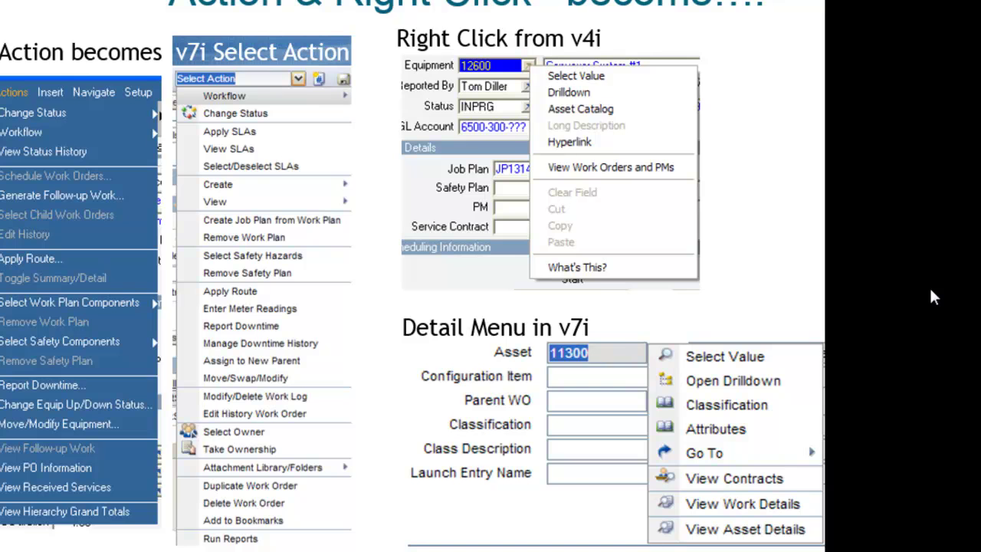
Step: Advance past the Keyboard Shortcuts slide to the live Maximo Start Center
{"action": "key", "text": "Right"}
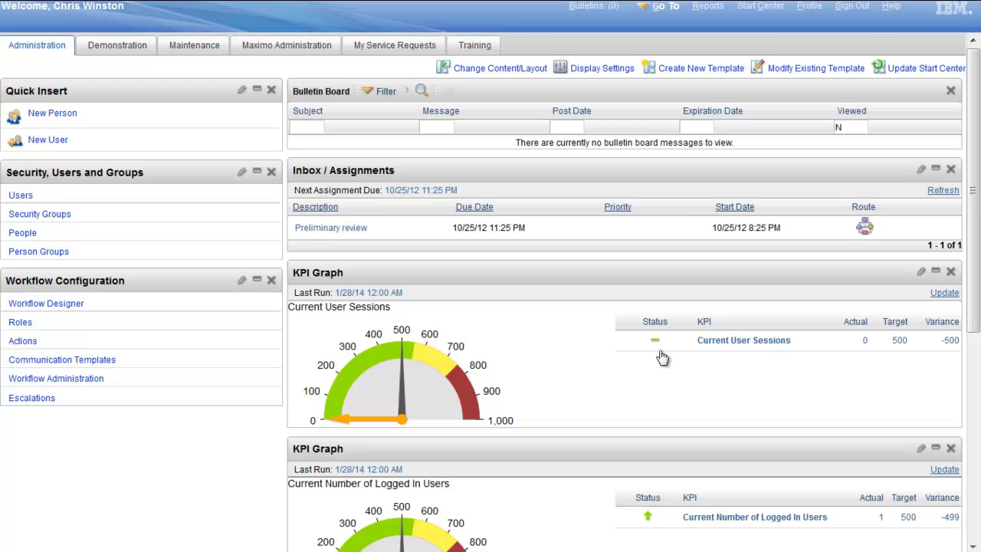
{"action": "left_click", "coordinate": [46, 46]}
{"action": "left_click", "coordinate": [667, 9]}
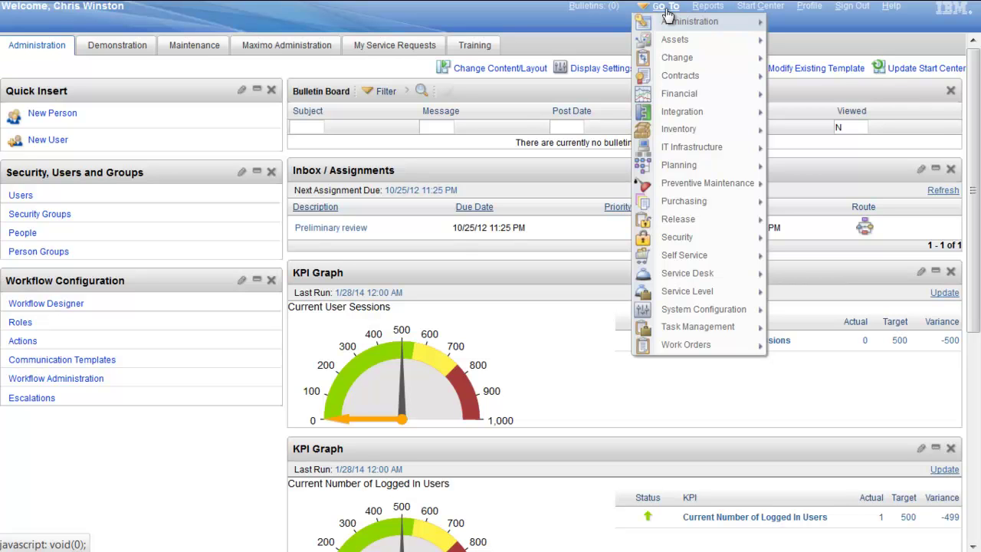
{"action": "mouse_move", "coordinate": [724, 345]}
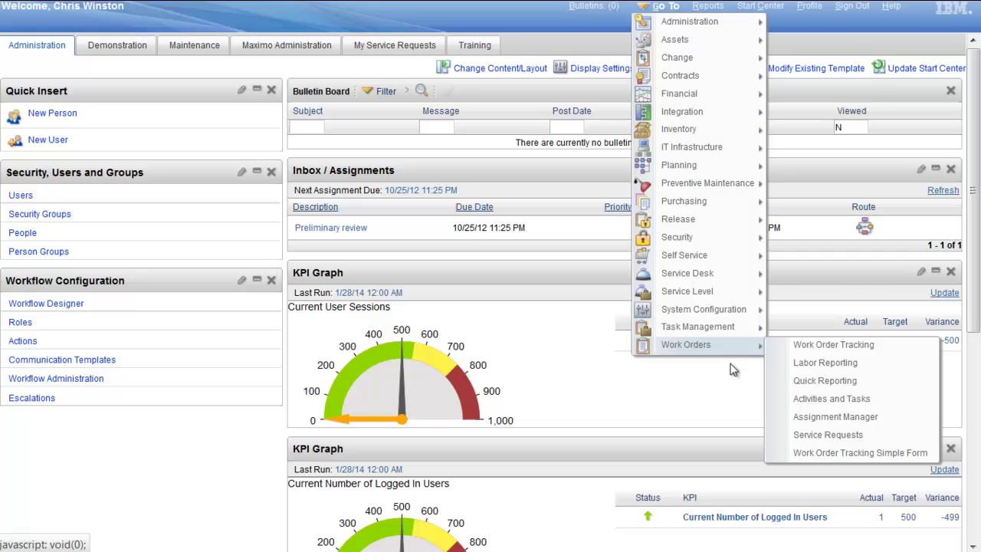
{"action": "left_click", "coordinate": [812, 344]}
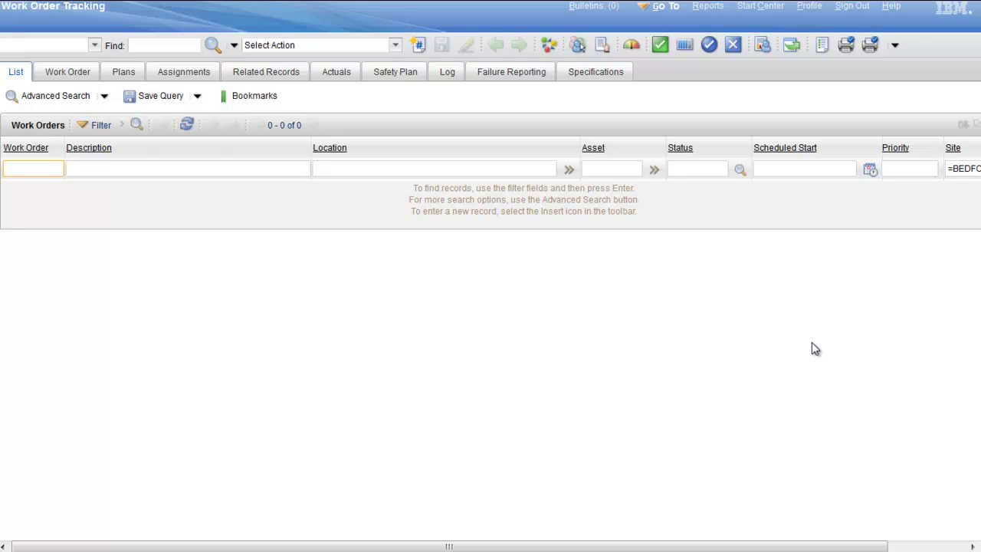
{"action": "left_click", "coordinate": [761, 7]}
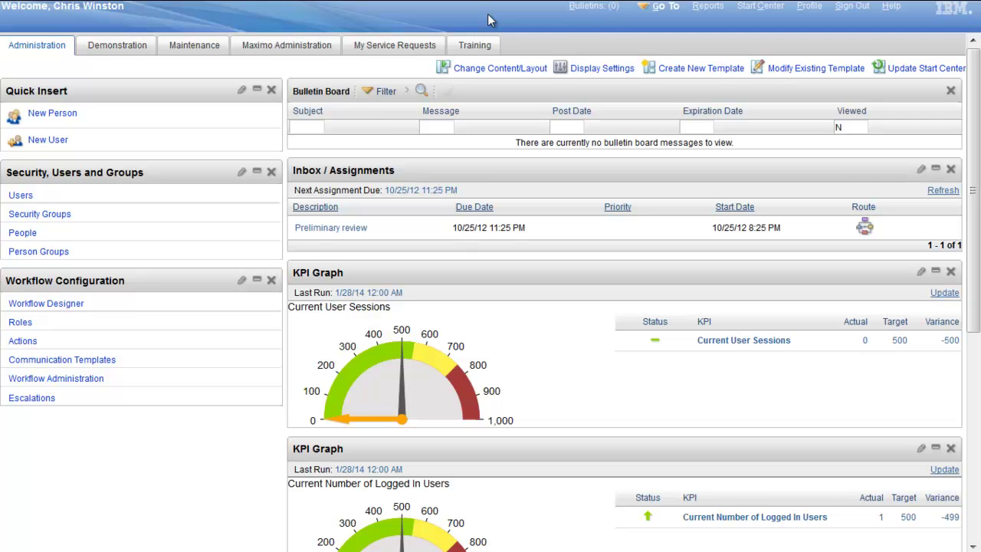
Step: Browse the Demonstration, Maintenance and Maximo Administration start centers, ending on Maintenance
{"action": "left_click", "coordinate": [125, 47]}
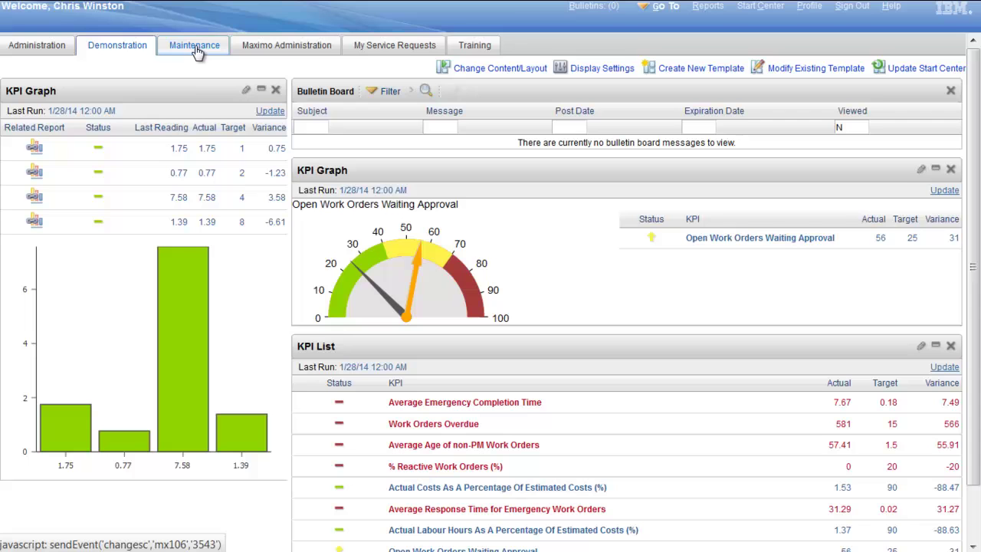
{"action": "left_click", "coordinate": [195, 47]}
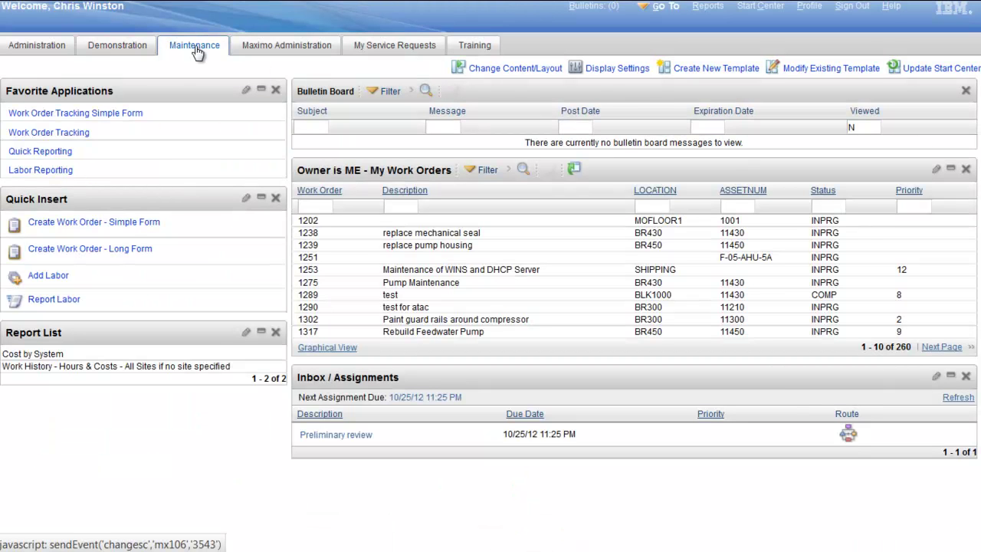
{"action": "left_click", "coordinate": [290, 47]}
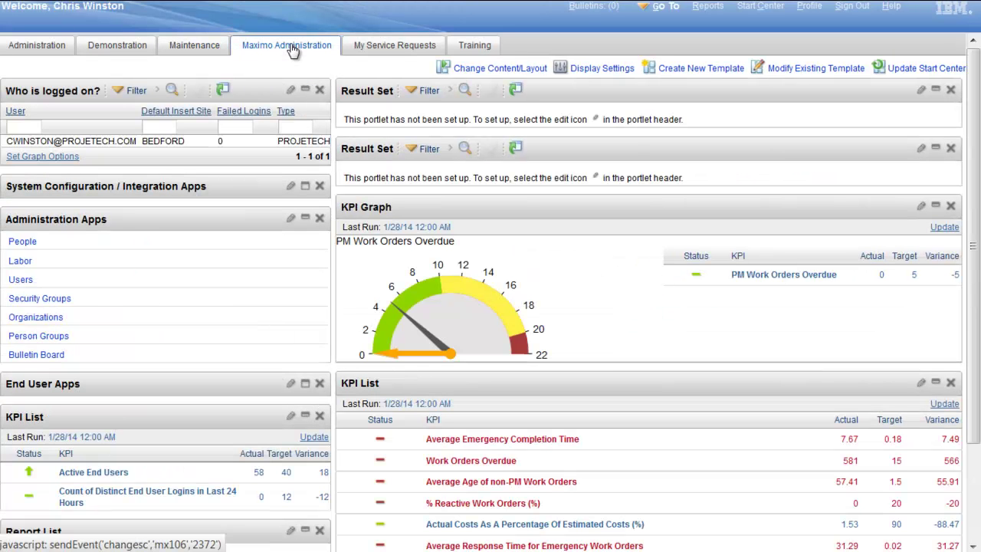
{"action": "left_click", "coordinate": [193, 48]}
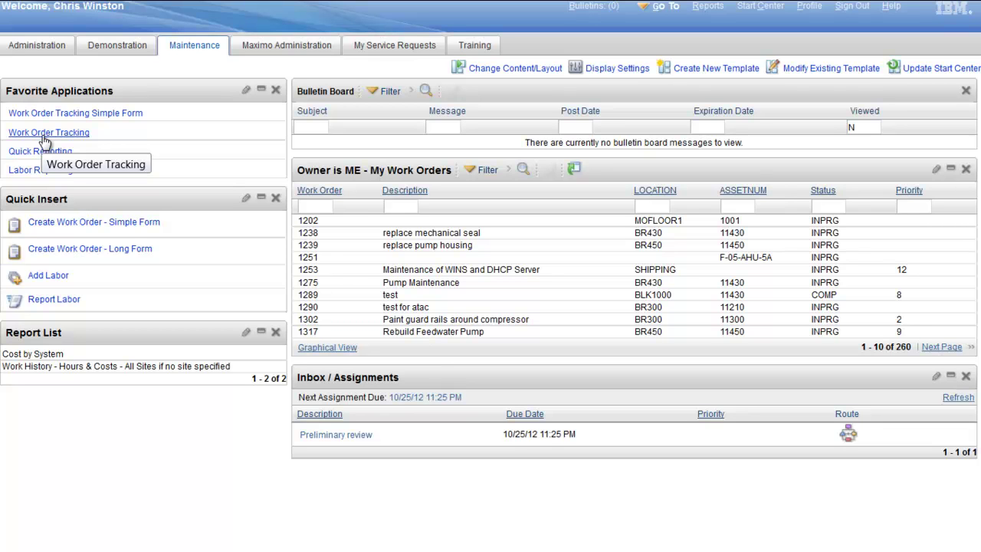
Step: Set the User Default Application to WOTRACK (Work Order Tracking) in Default Information and save
{"action": "left_click", "coordinate": [810, 7]}
{"action": "left_click", "coordinate": [837, 23]}
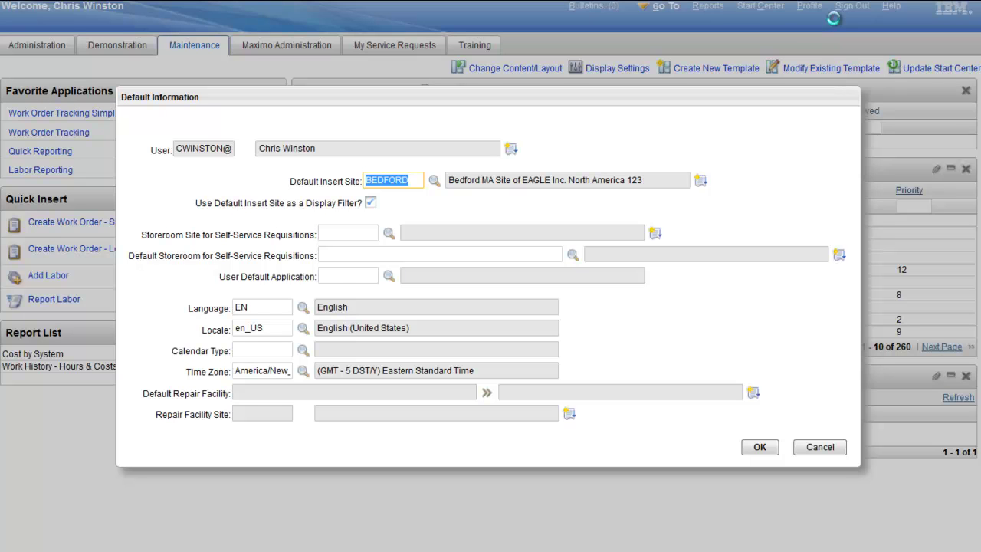
{"action": "left_click", "coordinate": [340, 278]}
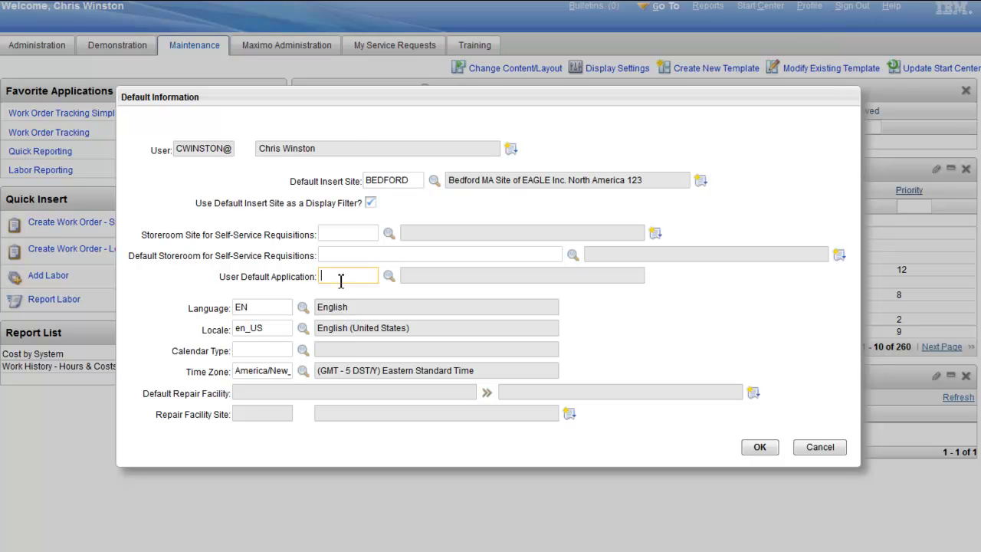
{"action": "left_click", "coordinate": [389, 275]}
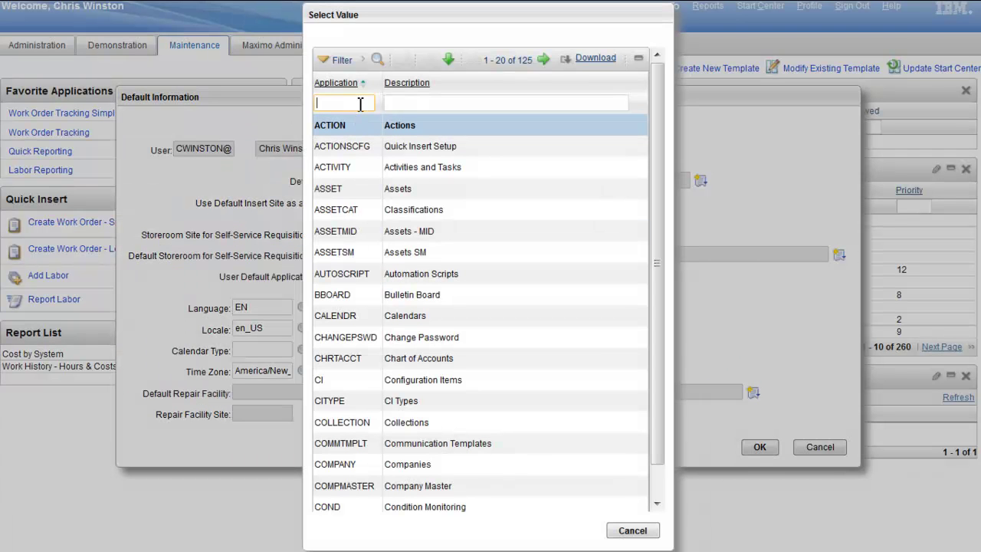
{"action": "key", "text": "Tab"}
{"action": "type", "text": "wo"}
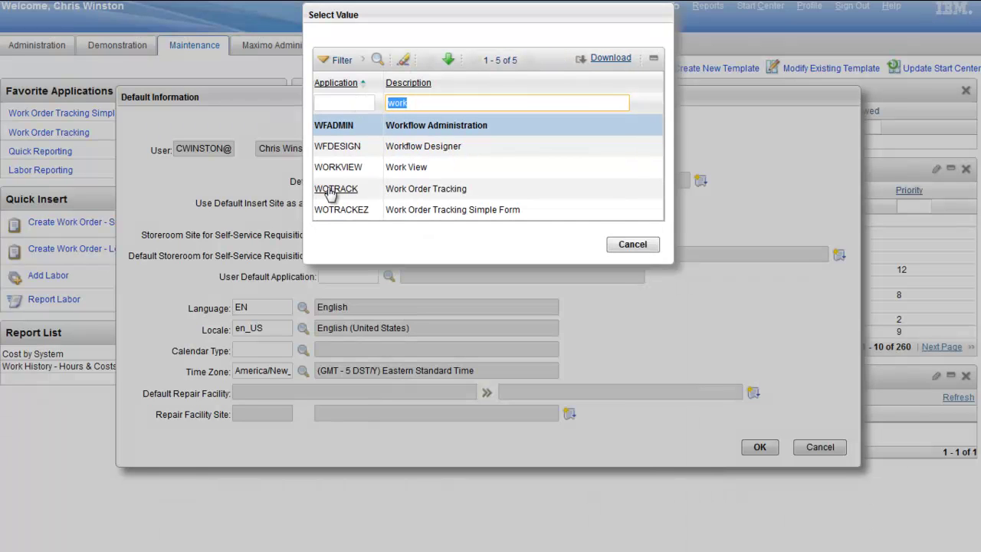
{"action": "left_click", "coordinate": [330, 190]}
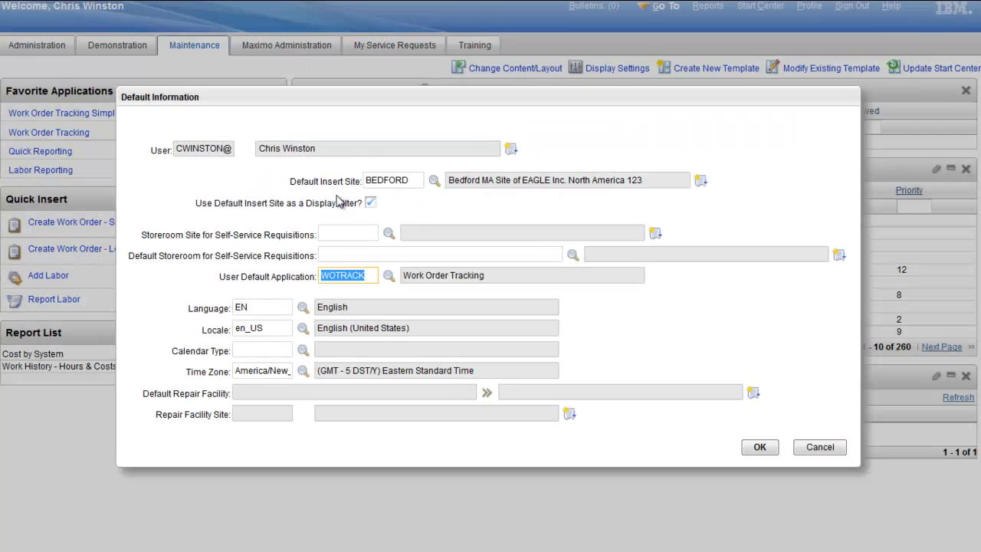
{"action": "left_click", "coordinate": [758, 448]}
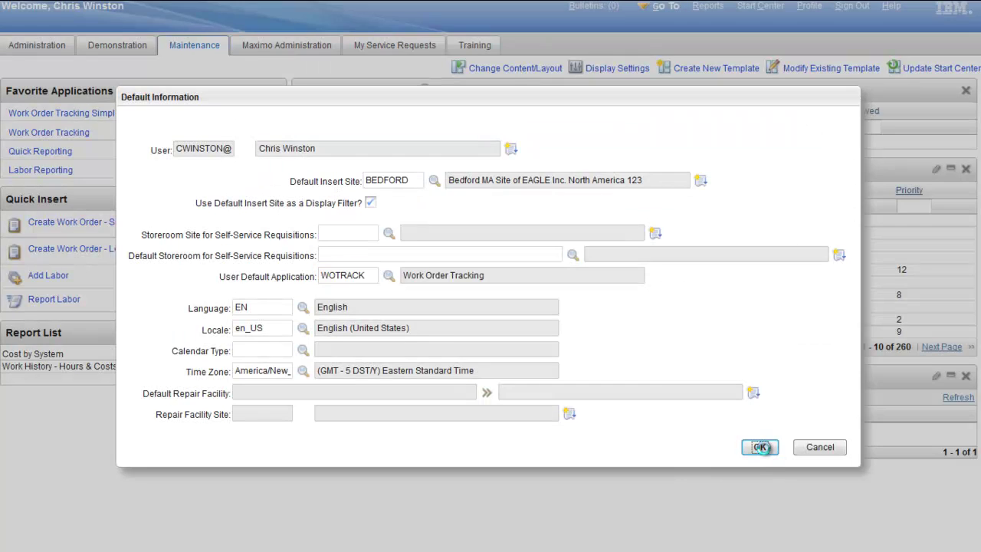
Step: Sign out and log back in with the user name and password, landing in Work Order Tracking
{"action": "left_click", "coordinate": [852, 7]}
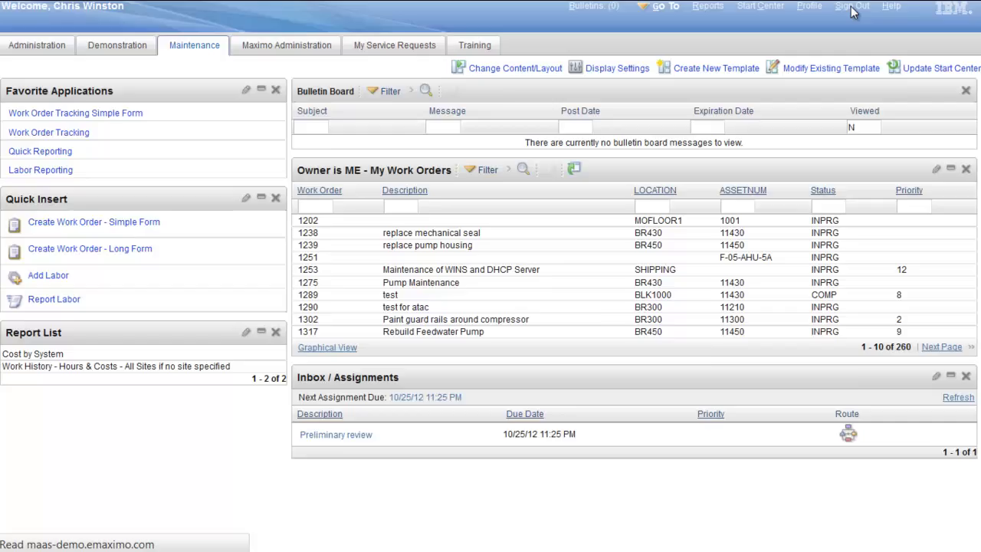
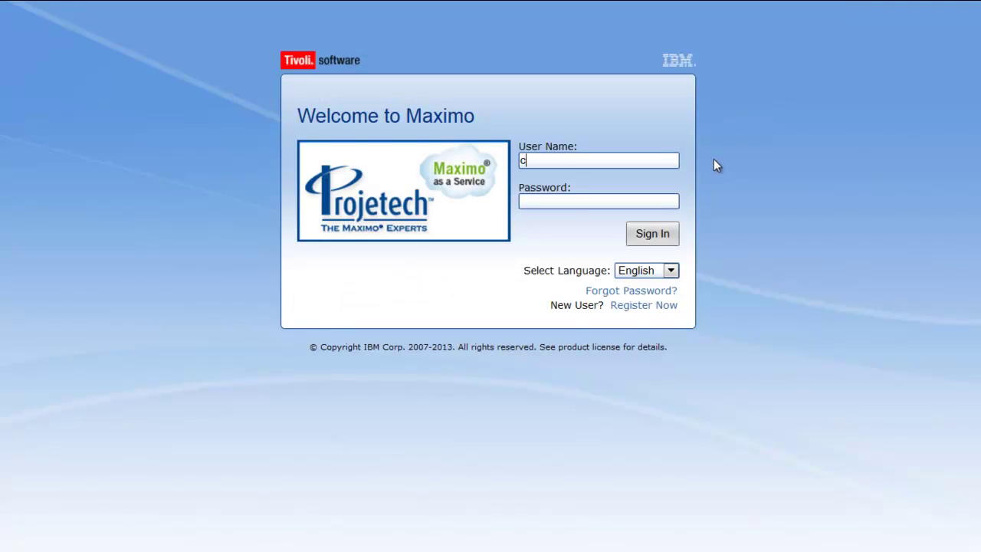
{"action": "key", "text": "Tab"}
{"action": "type", "text": "*********"}
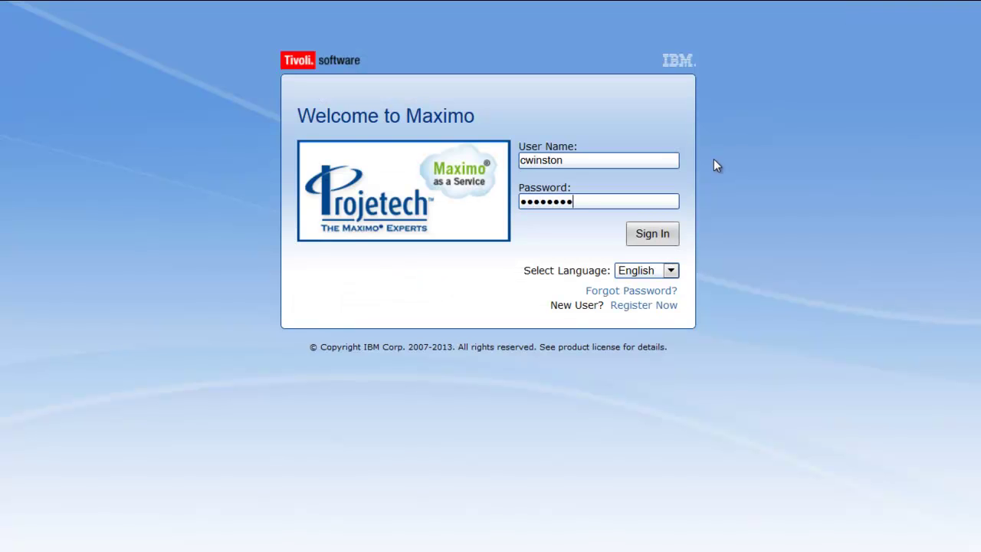
{"action": "key", "text": "Return"}
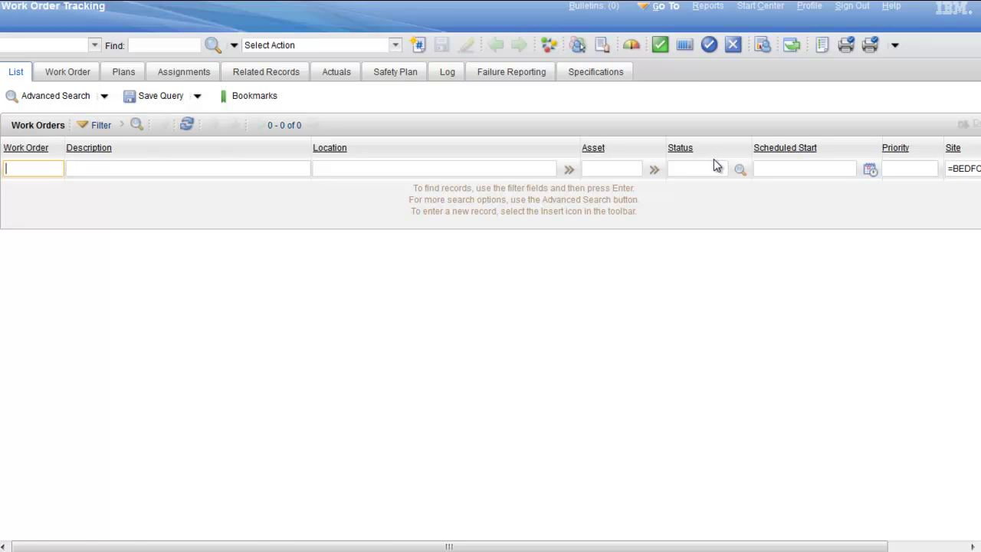
Step: Delete WOTRACK from the User Default Application field in Default Information and save
{"action": "left_click", "coordinate": [810, 8]}
{"action": "left_click", "coordinate": [824, 19]}
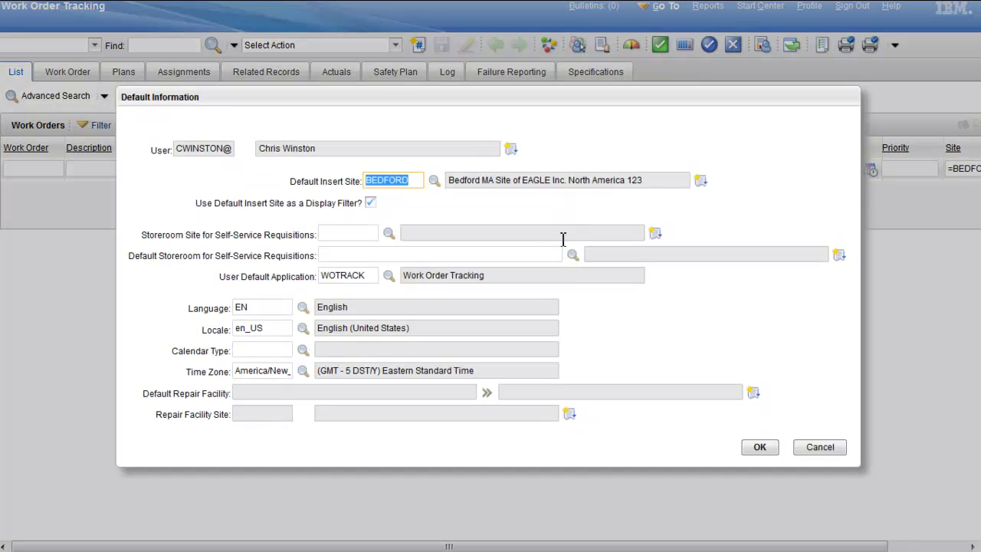
{"action": "left_click", "coordinate": [369, 276]}
{"action": "key", "text": "BackSpace"}
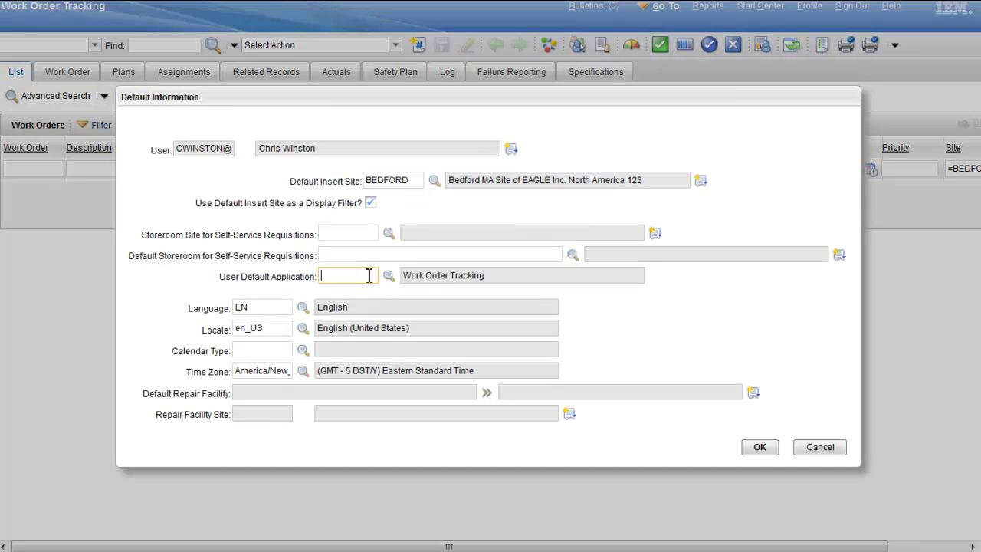
{"action": "left_click", "coordinate": [758, 447]}
Step: Sign out and log back in with the user name and password, arriving at the Start Center
{"action": "left_click", "coordinate": [852, 7]}
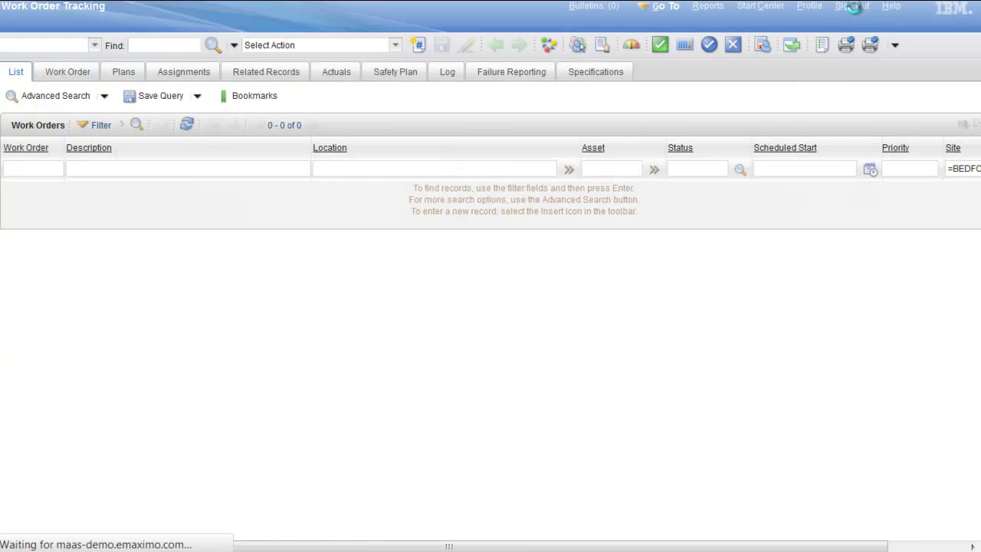
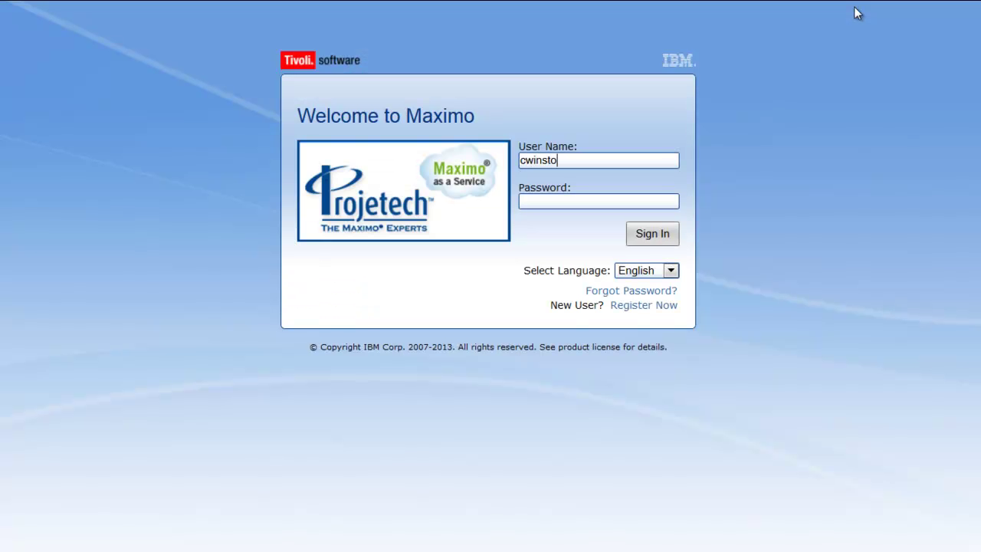
{"action": "key", "text": "Tab"}
{"action": "type", "text": "**********"}
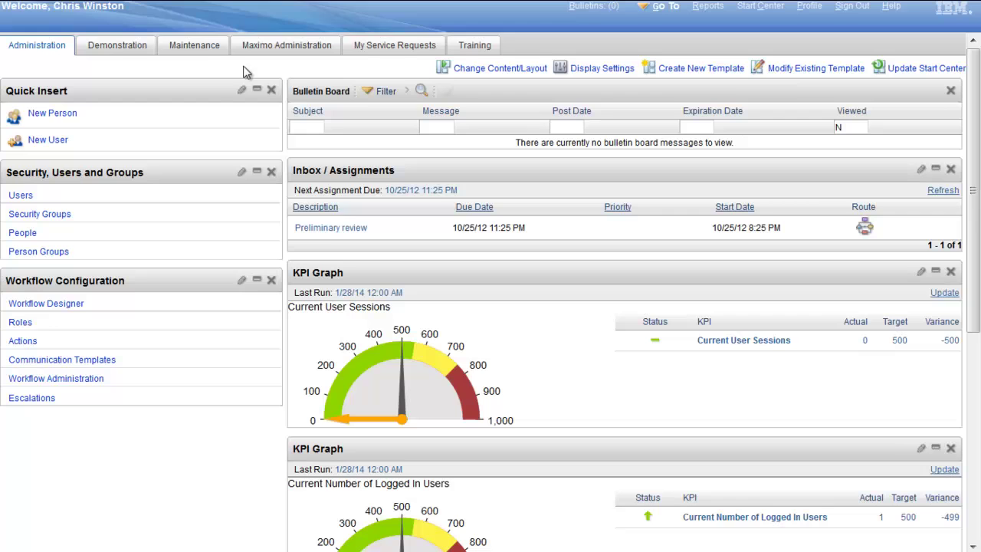
Step: Show the Maintenance start center, then open Work Order Tracking from Go To > Work Orders
{"action": "left_click", "coordinate": [196, 45]}
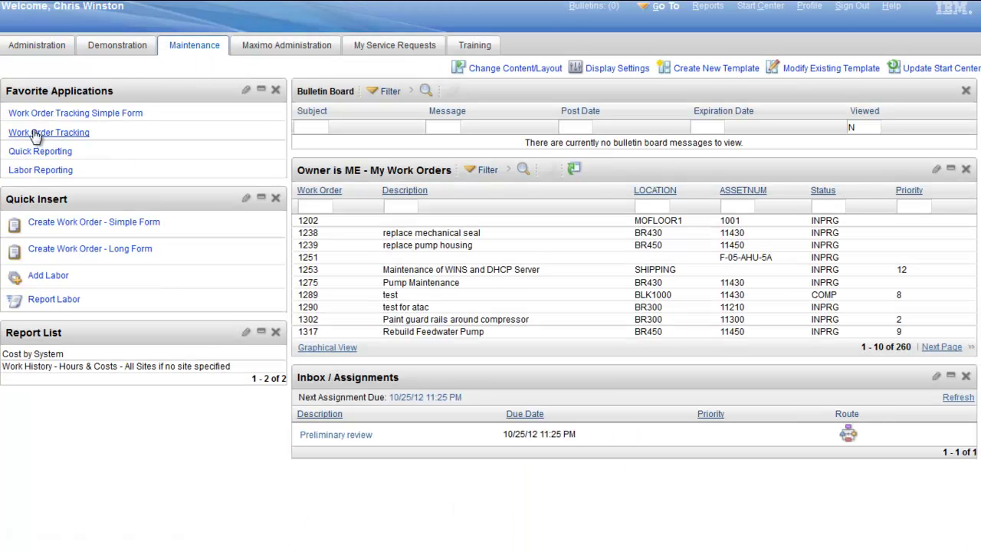
{"action": "left_click", "coordinate": [672, 9]}
{"action": "mouse_move", "coordinate": [743, 347]}
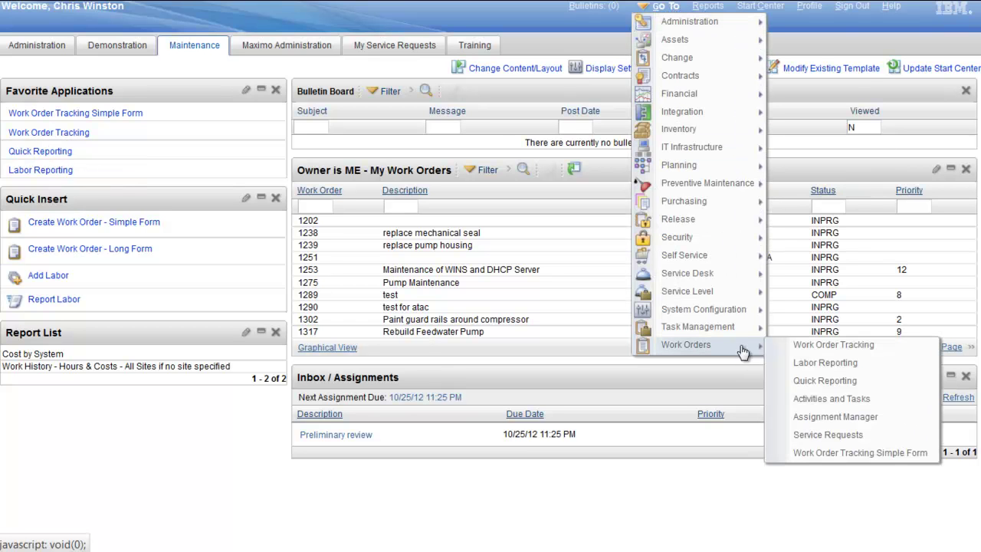
{"action": "left_click", "coordinate": [834, 348]}
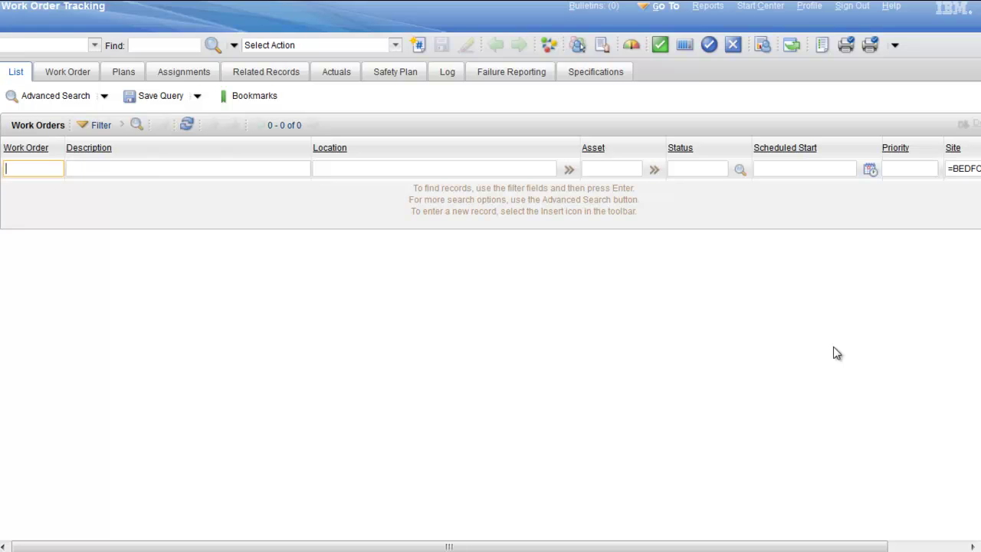
Step: Open Advanced Search and enter the worker's labor code in the Assigned Labor field
{"action": "left_click", "coordinate": [52, 95]}
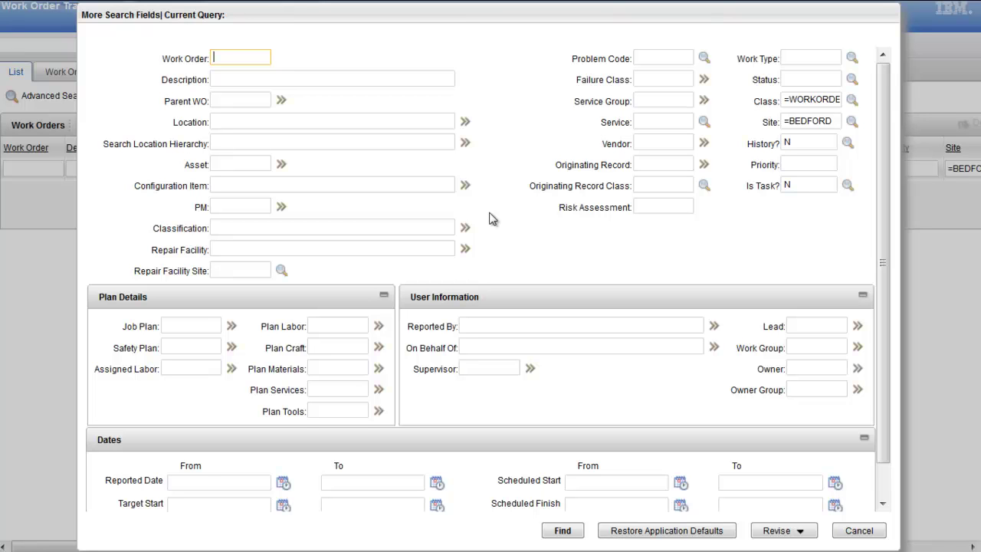
{"action": "left_click", "coordinate": [245, 77]}
{"action": "left_click", "coordinate": [240, 100]}
{"action": "left_click", "coordinate": [240, 123]}
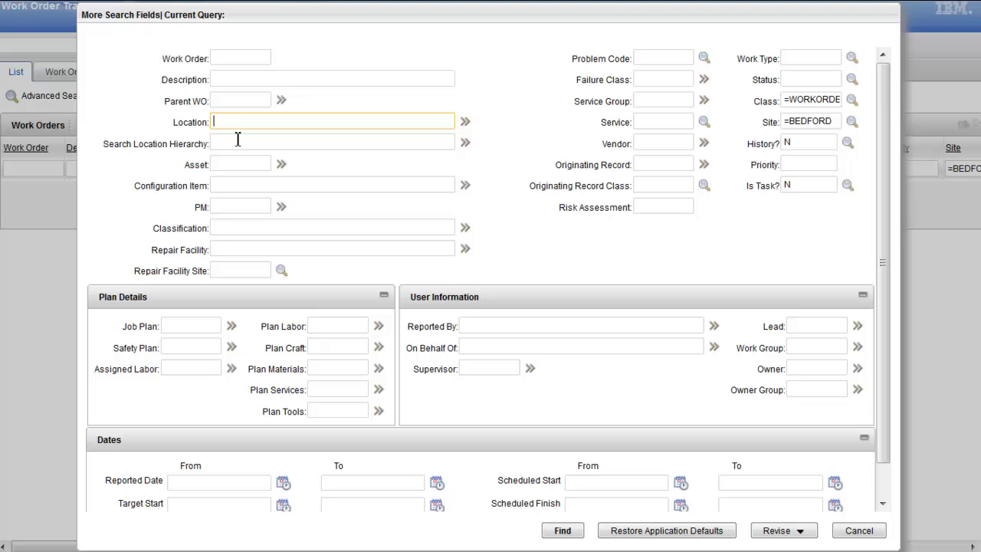
{"action": "left_click", "coordinate": [237, 140]}
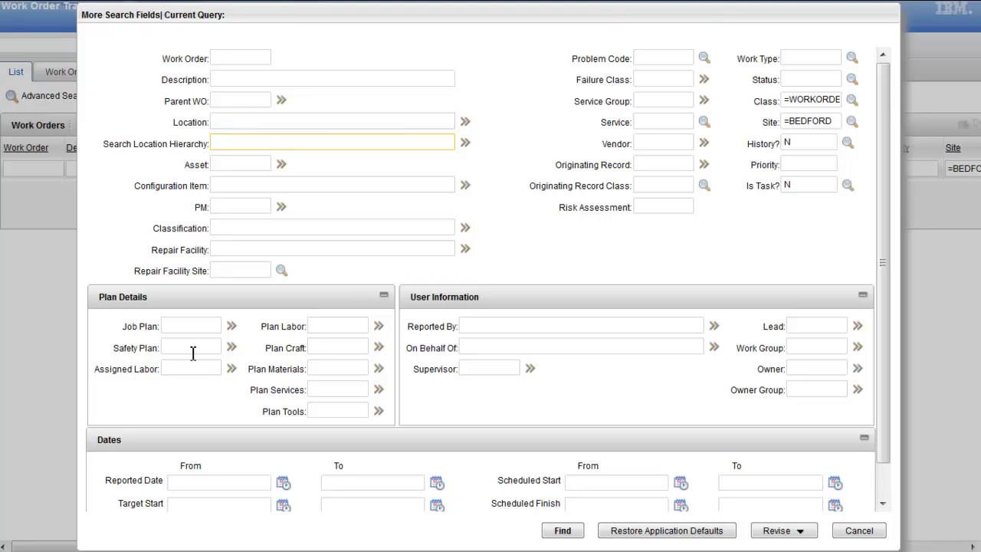
{"action": "left_click", "coordinate": [188, 328]}
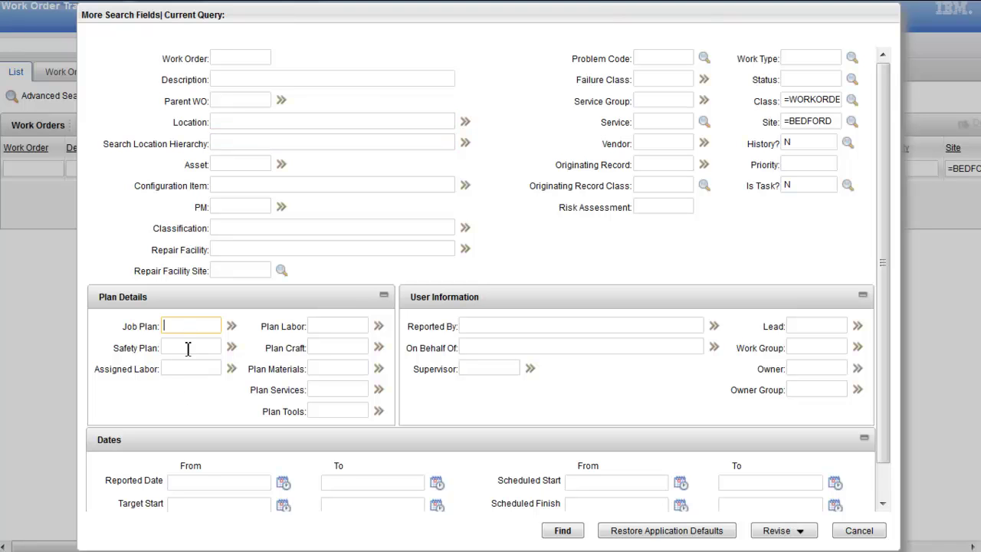
{"action": "left_click", "coordinate": [181, 371]}
{"action": "type", "text": "baldwin"}
{"action": "left_click", "coordinate": [563, 530]}
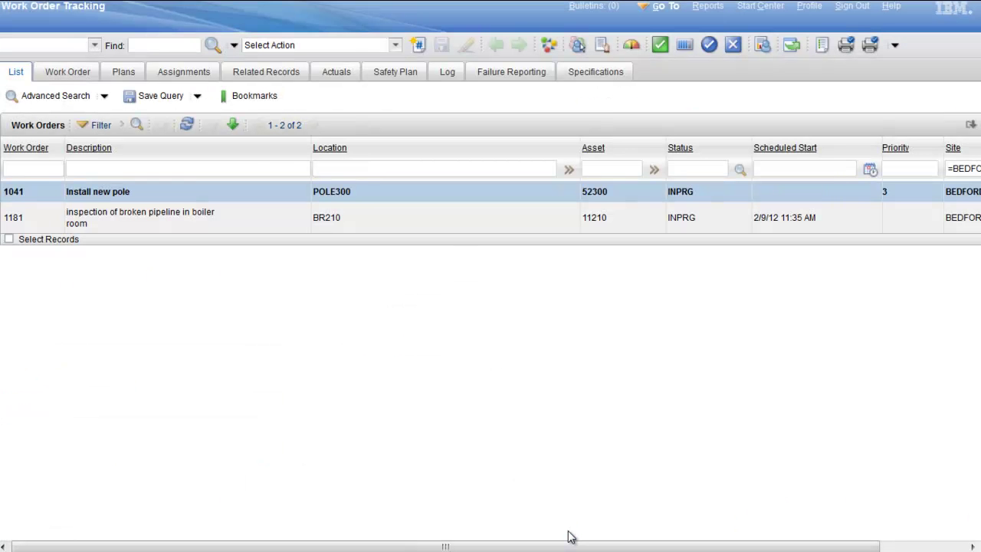
{"action": "left_click", "coordinate": [14, 191]}
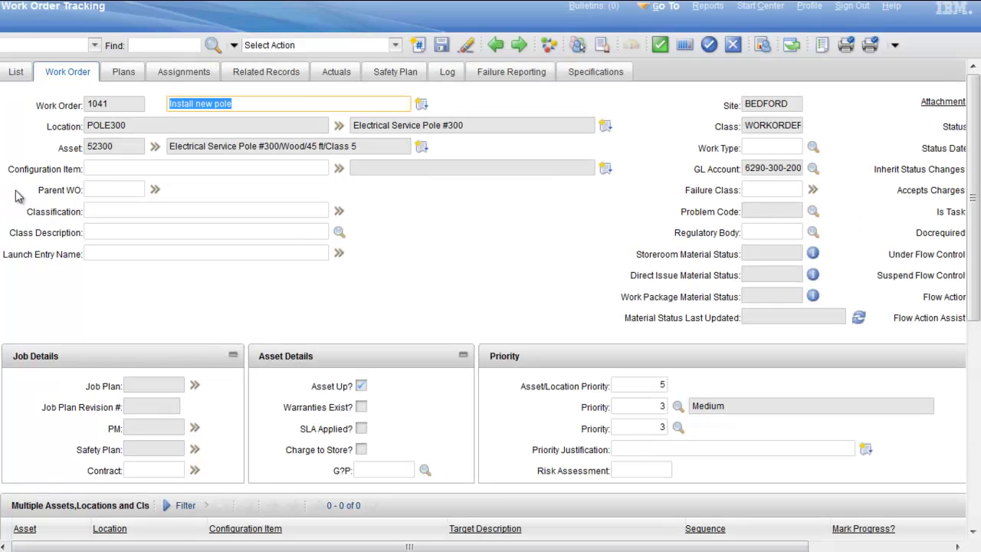
{"action": "left_click", "coordinate": [184, 72]}
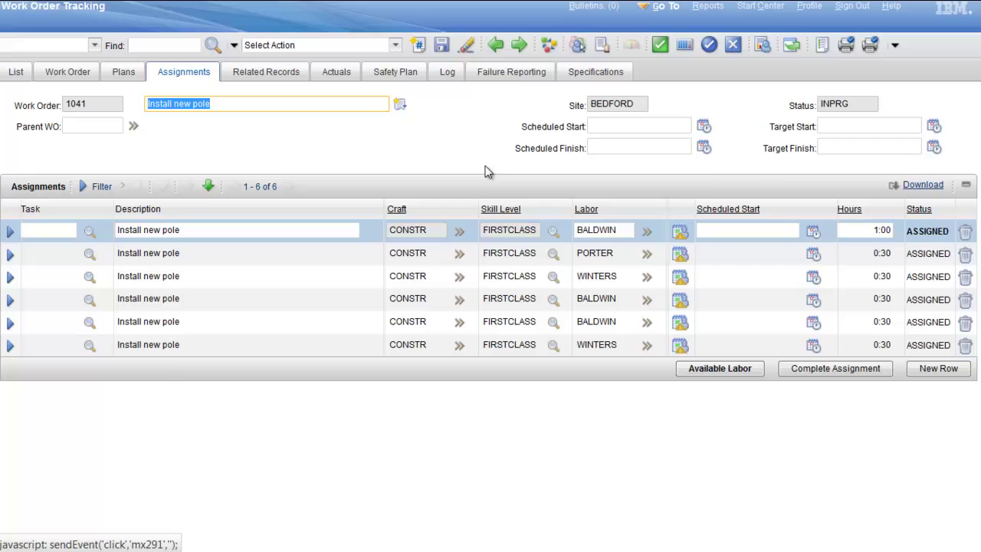
{"action": "left_click", "coordinate": [617, 230]}
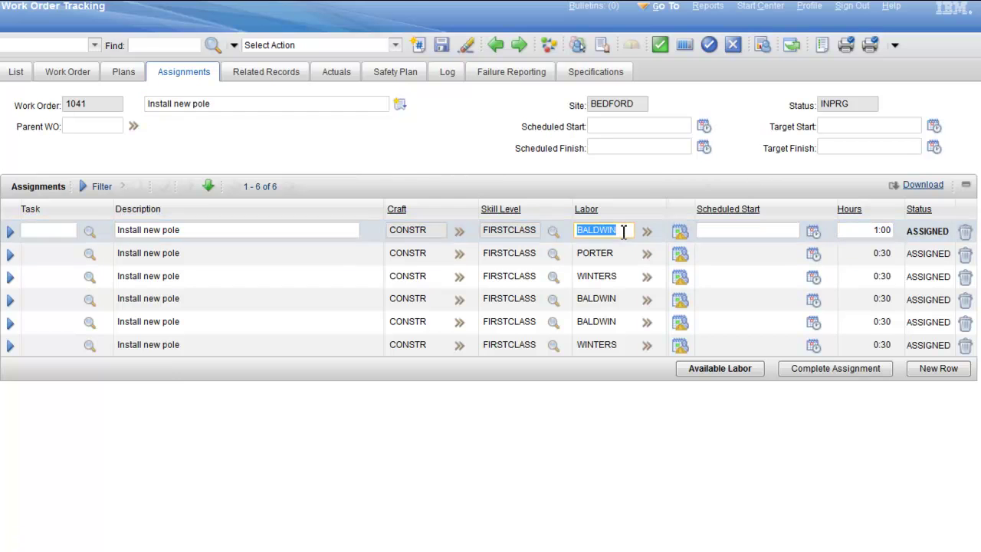
{"action": "left_click", "coordinate": [519, 44]}
{"action": "left_click", "coordinate": [601, 253]}
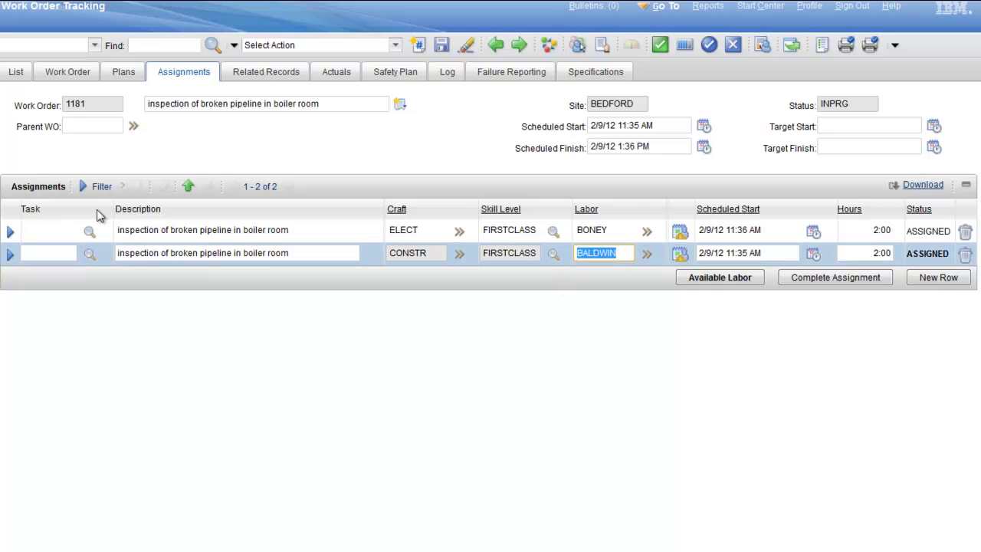
{"action": "left_click", "coordinate": [15, 72]}
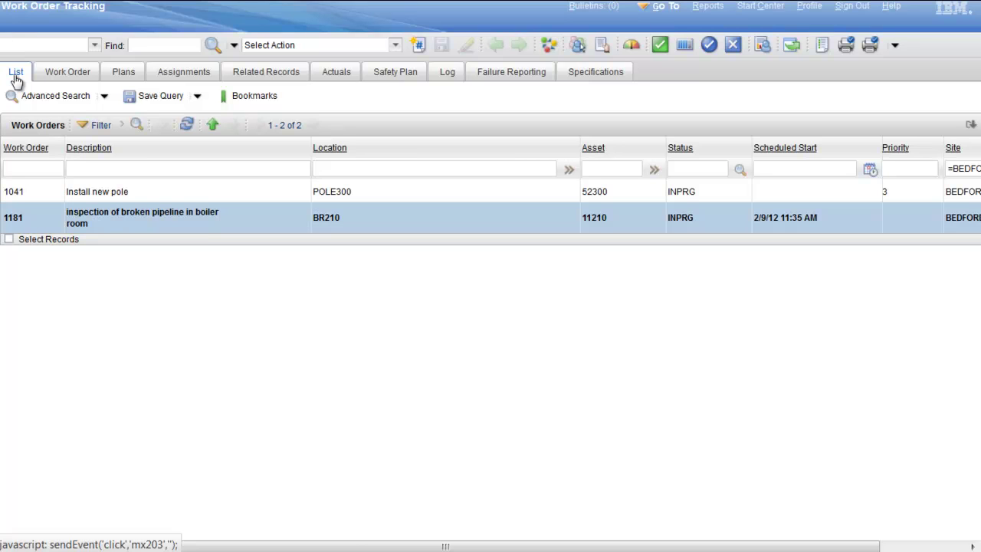
Step: Restore default search fields, checking History? N, Is Task? N, Site BEDFORD and Class =WORKORDER
{"action": "left_click", "coordinate": [61, 99]}
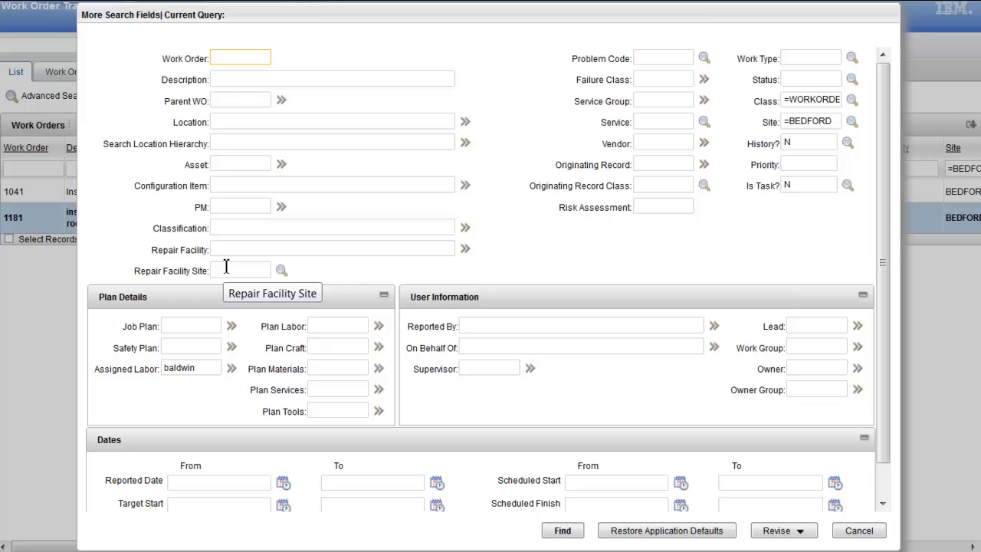
{"action": "left_click", "coordinate": [662, 537]}
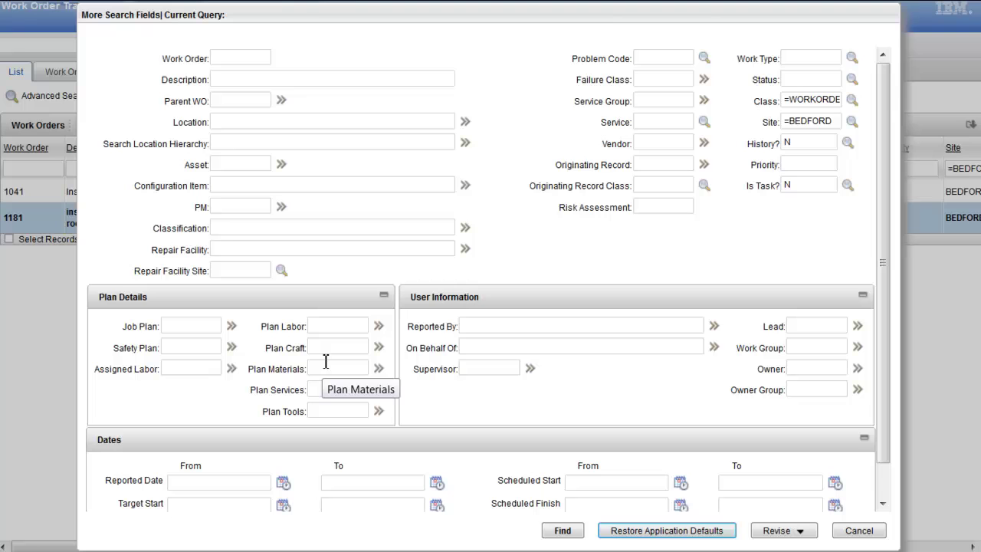
{"action": "double_click", "coordinate": [808, 142]}
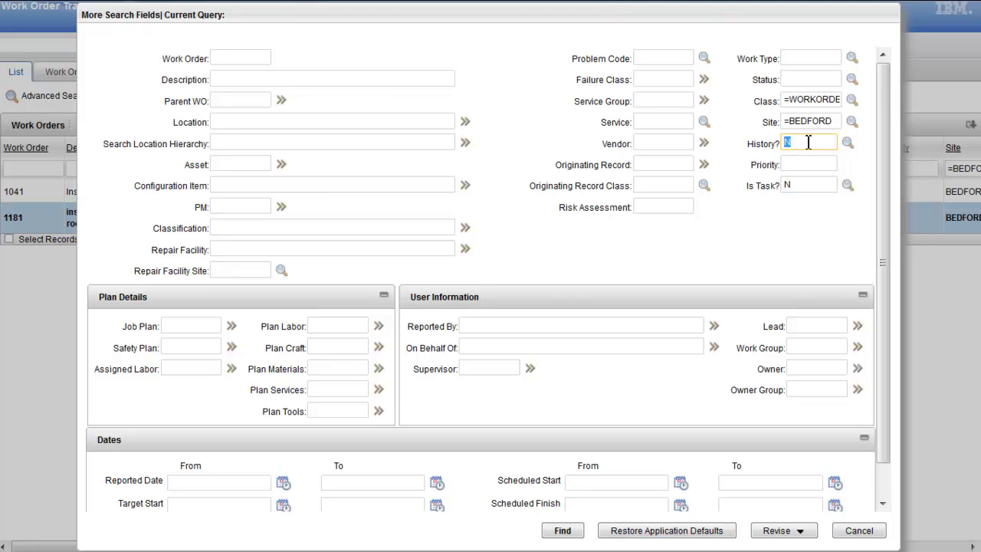
{"action": "double_click", "coordinate": [811, 186]}
{"action": "double_click", "coordinate": [819, 121]}
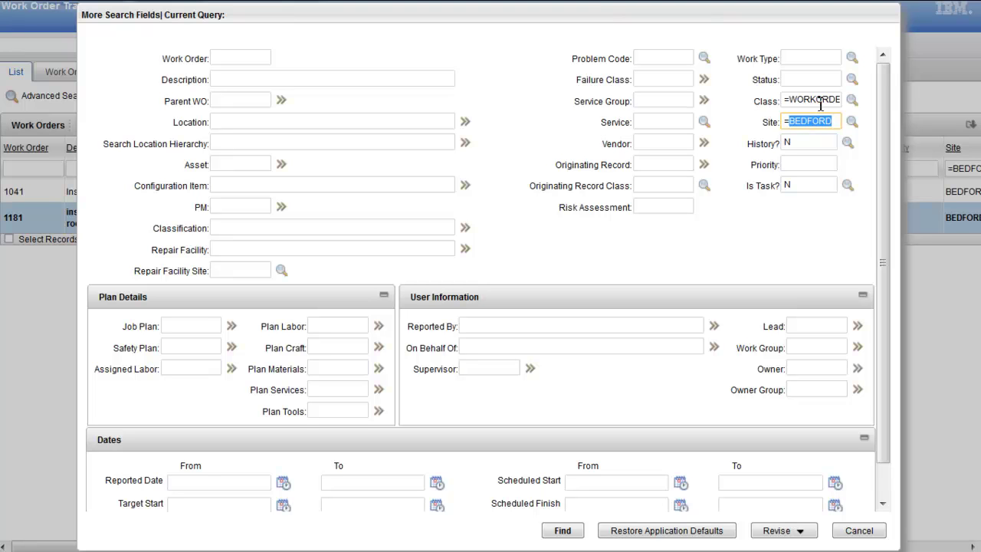
{"action": "triple_click", "coordinate": [821, 101]}
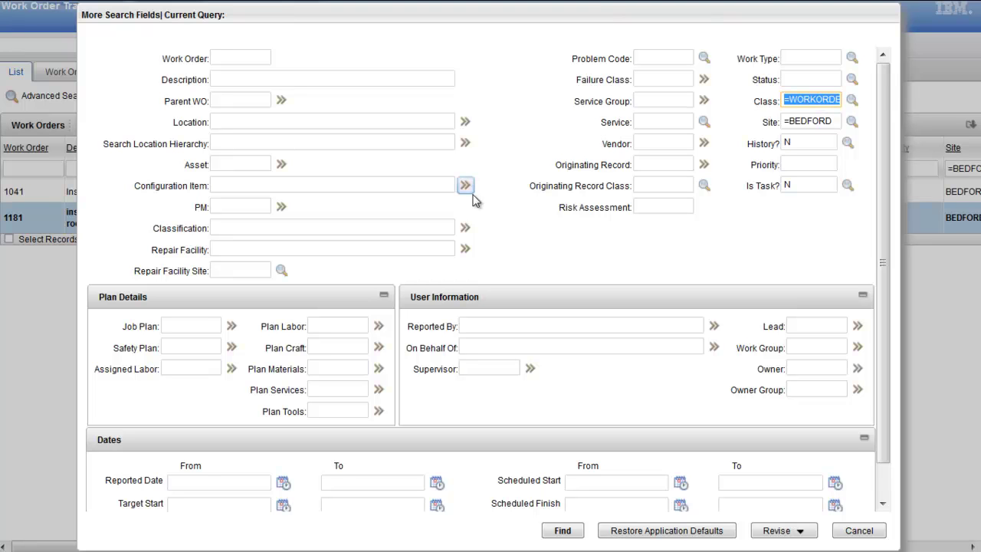
Step: Search for work orders with Location 'boiler', returning 16 results
{"action": "left_click", "coordinate": [246, 141]}
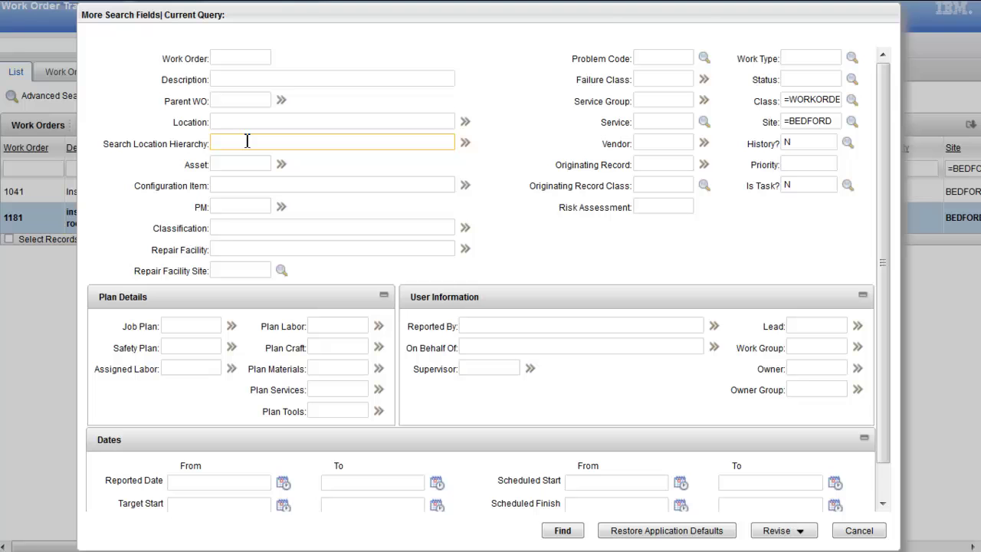
{"action": "left_click", "coordinate": [251, 127]}
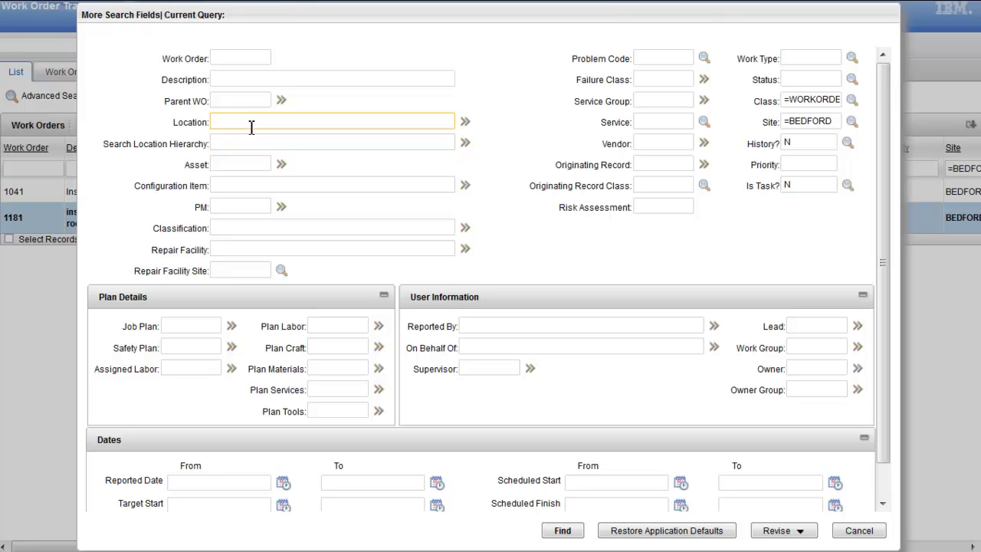
{"action": "type", "text": "boiler"}
{"action": "left_click", "coordinate": [560, 530]}
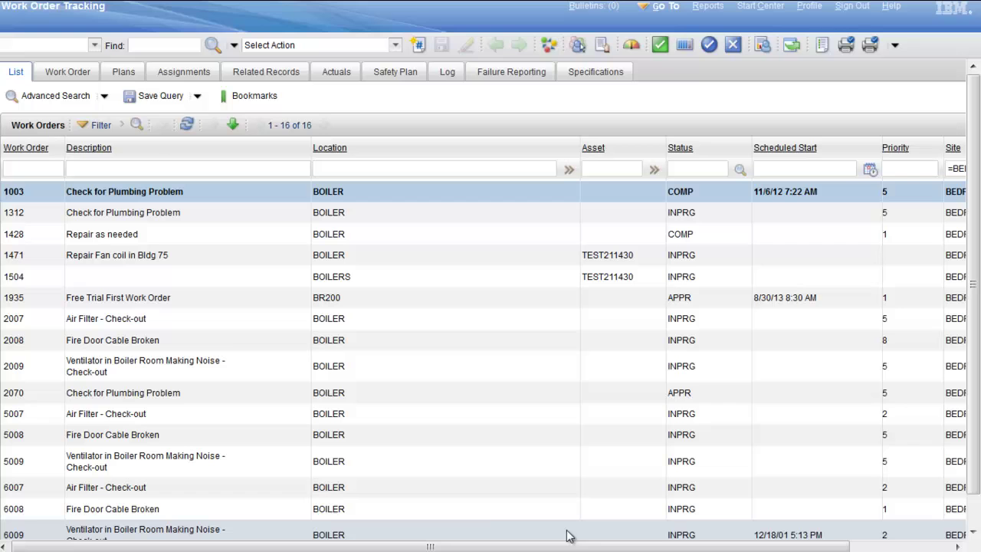
Step: Clear Location and search the location hierarchy for 'boiler' instead, listing 207 work orders
{"action": "left_click", "coordinate": [47, 98]}
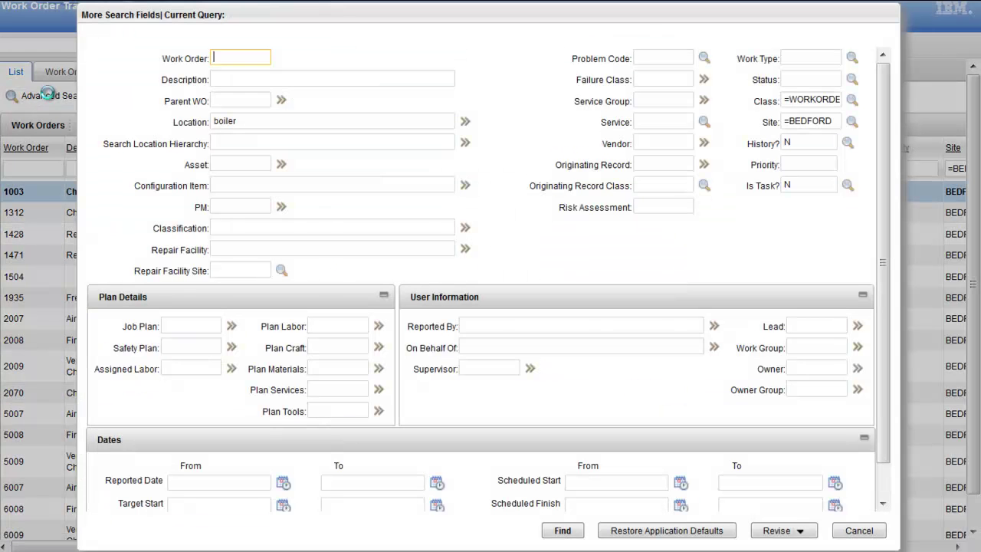
{"action": "mouse_move", "coordinate": [325, 17]}
{"action": "left_mouse_down"}
{"action": "mouse_move", "coordinate": [321, 295]}
{"action": "mouse_move", "coordinate": [313, 6]}
{"action": "left_mouse_up"}
{"action": "left_click", "coordinate": [260, 117]}
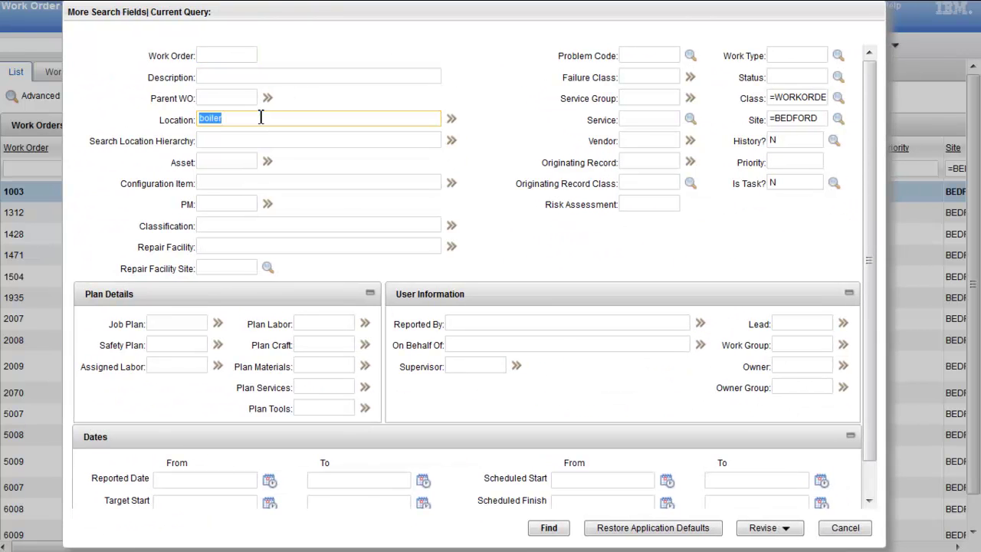
{"action": "key", "text": "BackSpace"}
{"action": "left_click", "coordinate": [288, 141]}
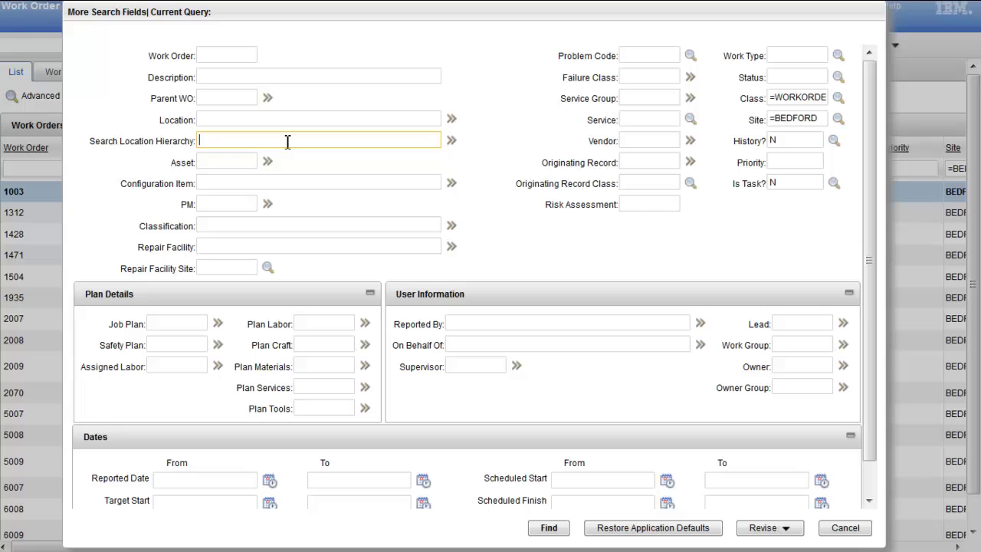
{"action": "type", "text": "boiler"}
{"action": "left_click", "coordinate": [549, 528]}
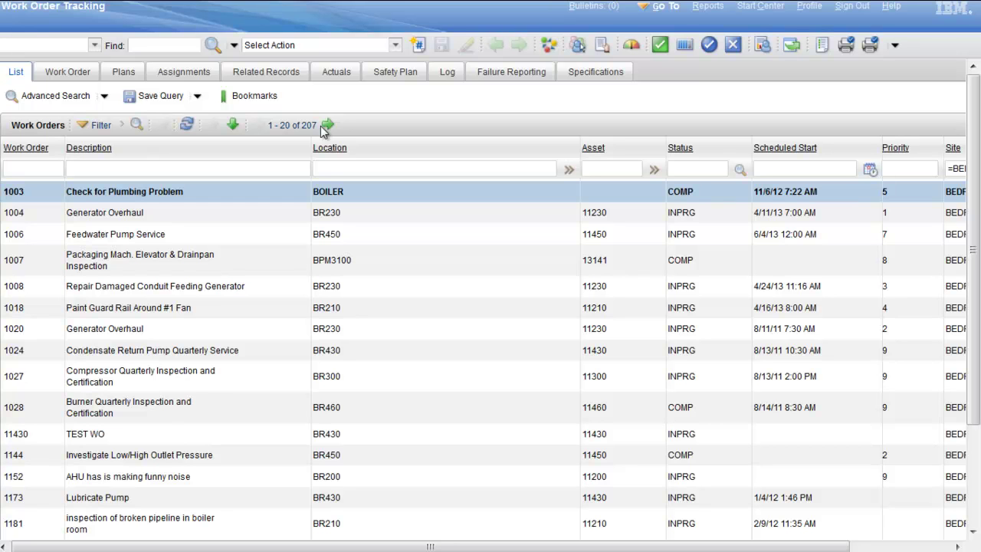
{"action": "left_click", "coordinate": [105, 98]}
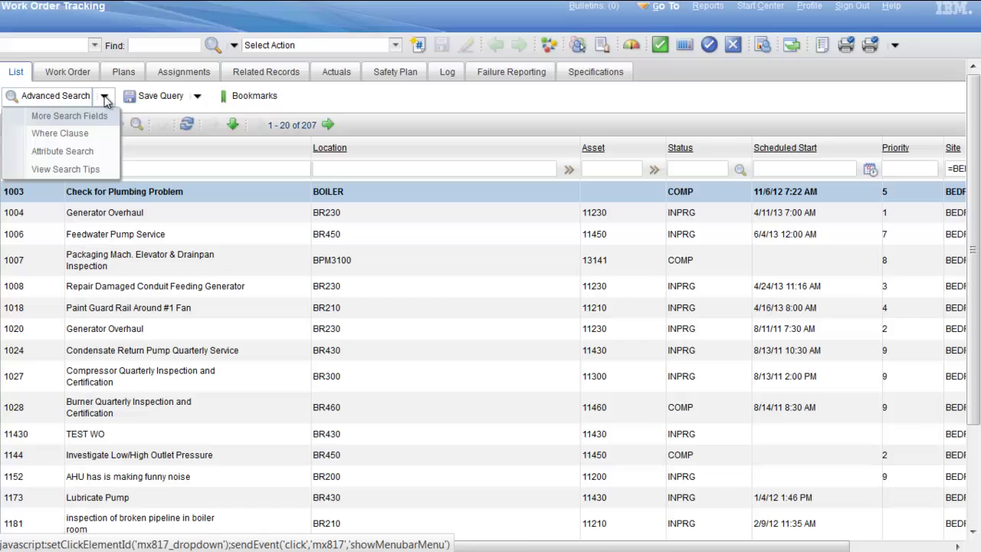
{"action": "left_click", "coordinate": [67, 135]}
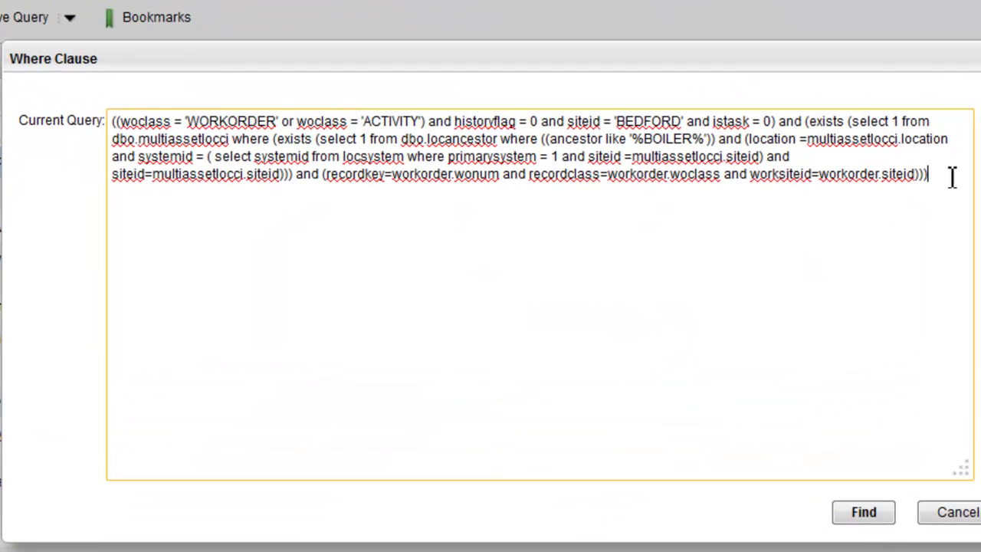
{"action": "left_click_drag", "start_coordinate": [951, 176], "coordinate": [89, 111]}
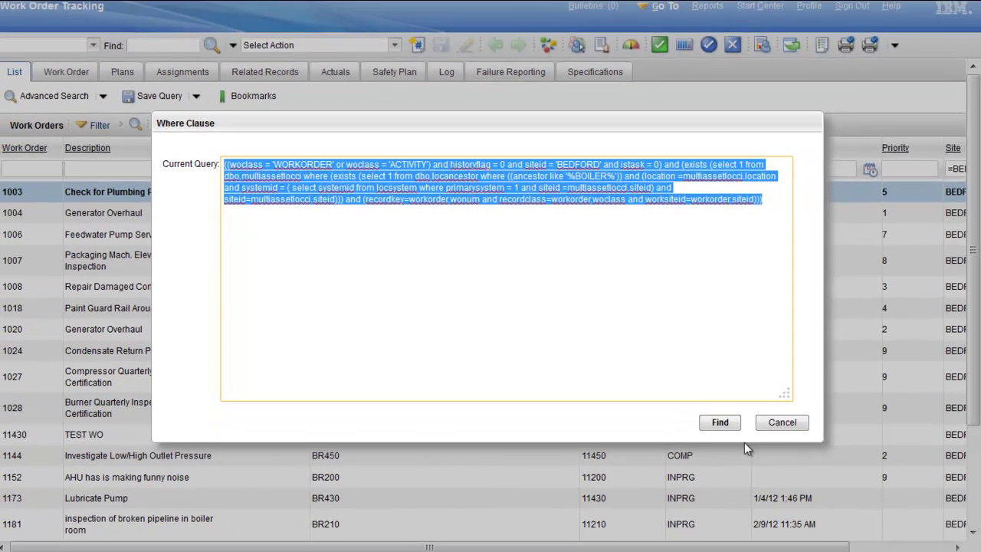
{"action": "left_click", "coordinate": [781, 423]}
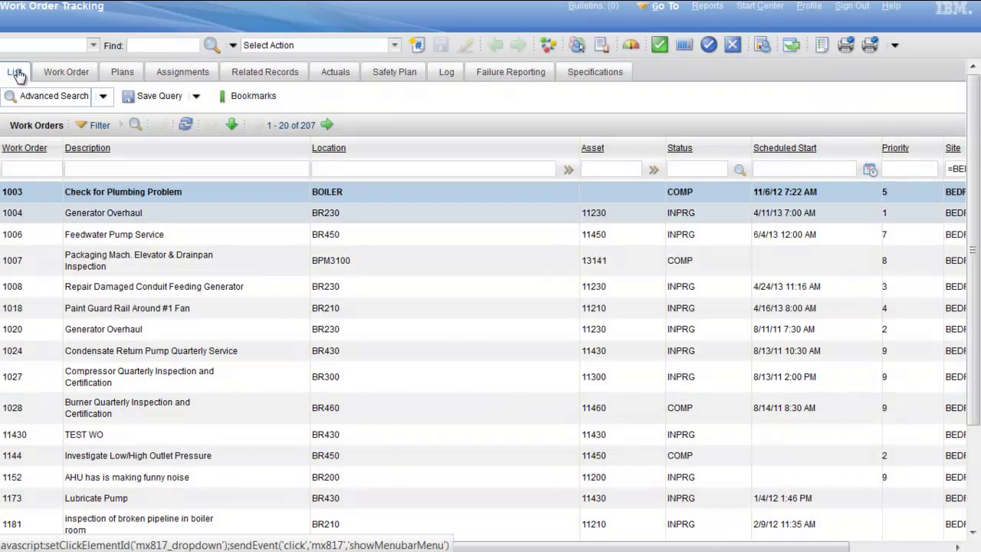
{"action": "left_click", "coordinate": [44, 97]}
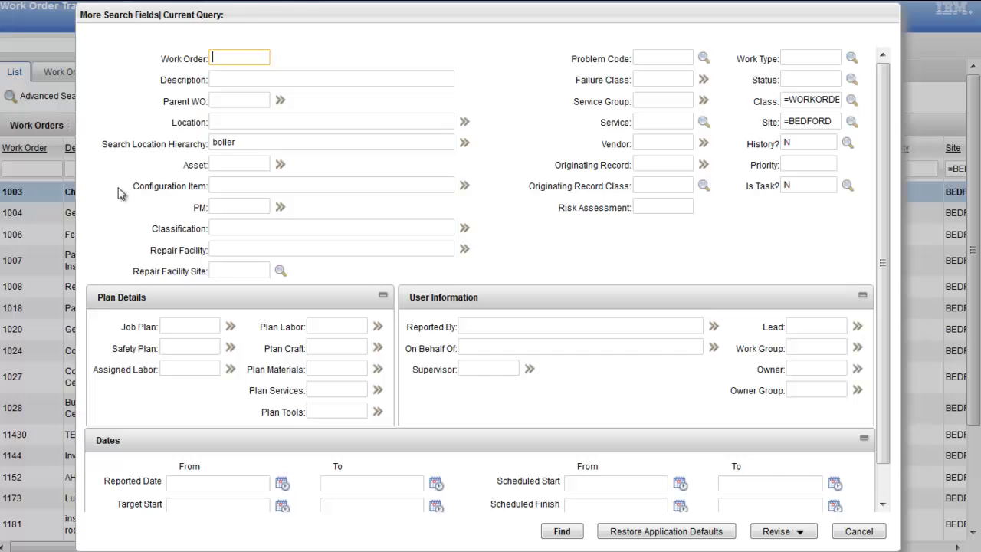
{"action": "left_click", "coordinate": [711, 528]}
{"action": "scroll", "coordinate": [885, 491], "scroll_direction": "down", "scroll_amount": 2}
{"action": "scroll", "coordinate": [885, 491], "scroll_direction": "down", "scroll_amount": 1}
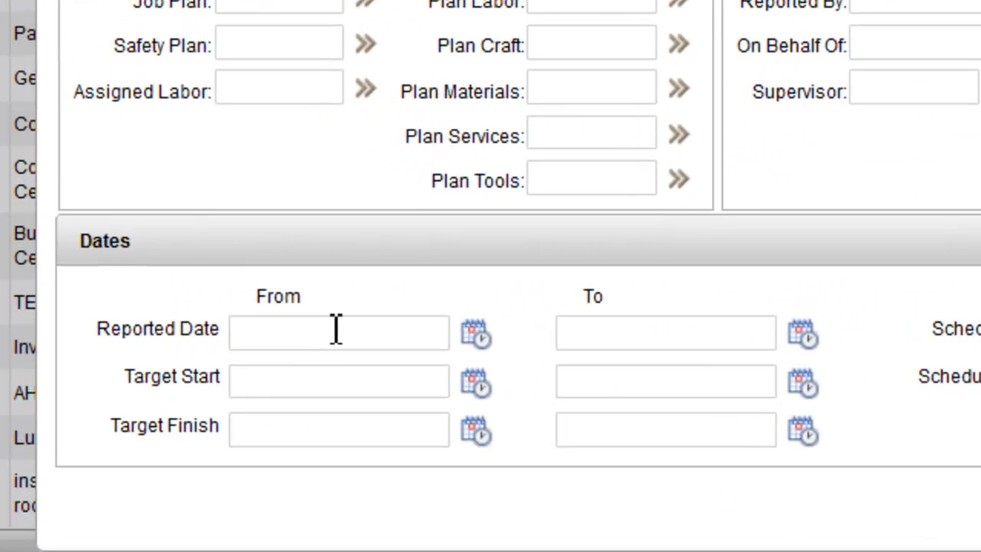
{"action": "left_click", "coordinate": [217, 449]}
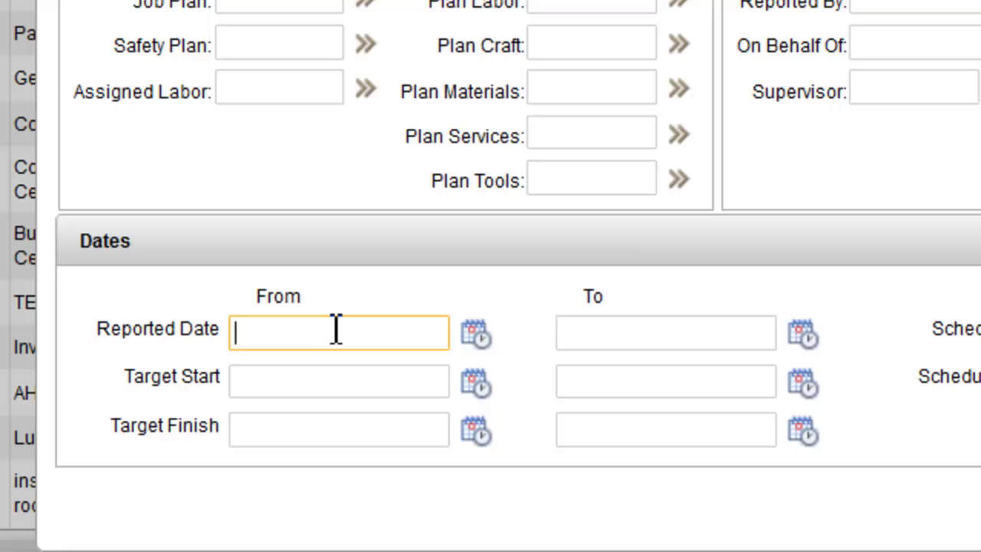
{"action": "left_click", "coordinate": [725, 343]}
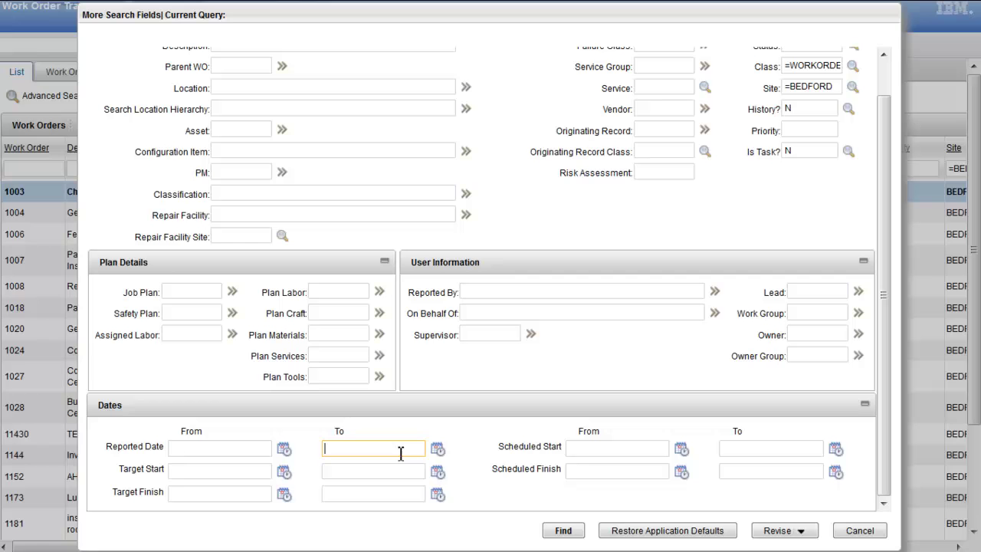
Step: Cancel the extra search fields and run the saved query 'open work where I am LEAD'
{"action": "left_click", "coordinate": [862, 533]}
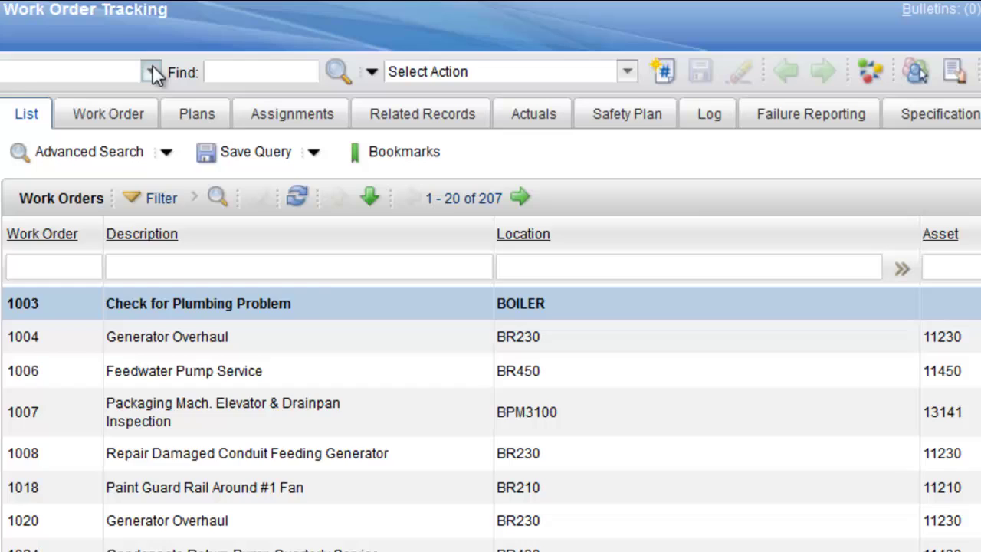
{"action": "left_click", "coordinate": [153, 71]}
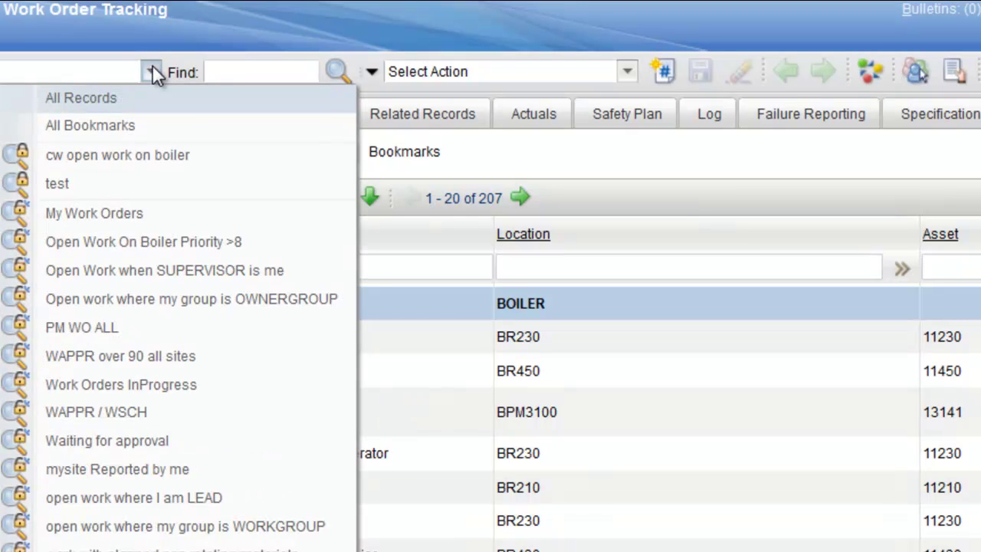
{"action": "left_click", "coordinate": [126, 499]}
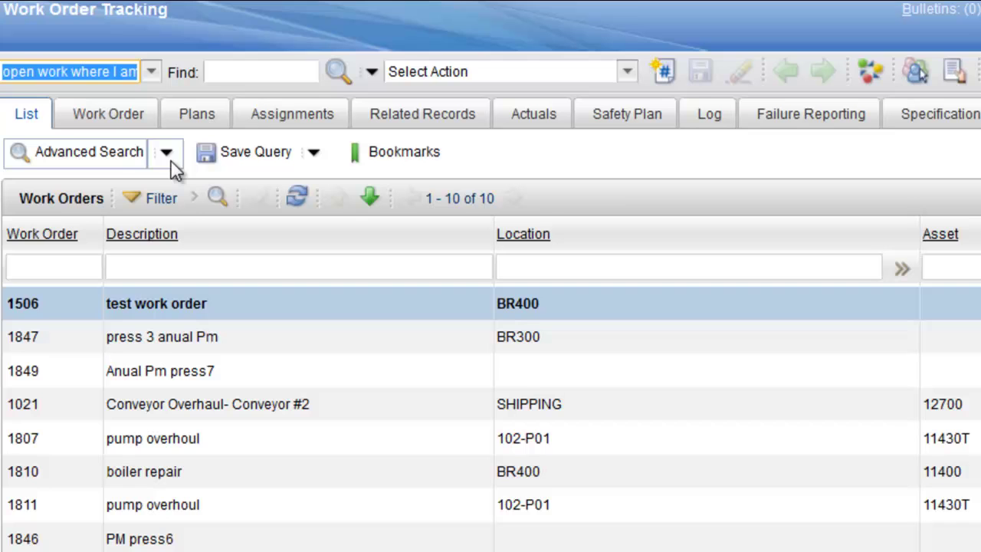
{"action": "left_click", "coordinate": [169, 156]}
{"action": "left_click", "coordinate": [92, 211]}
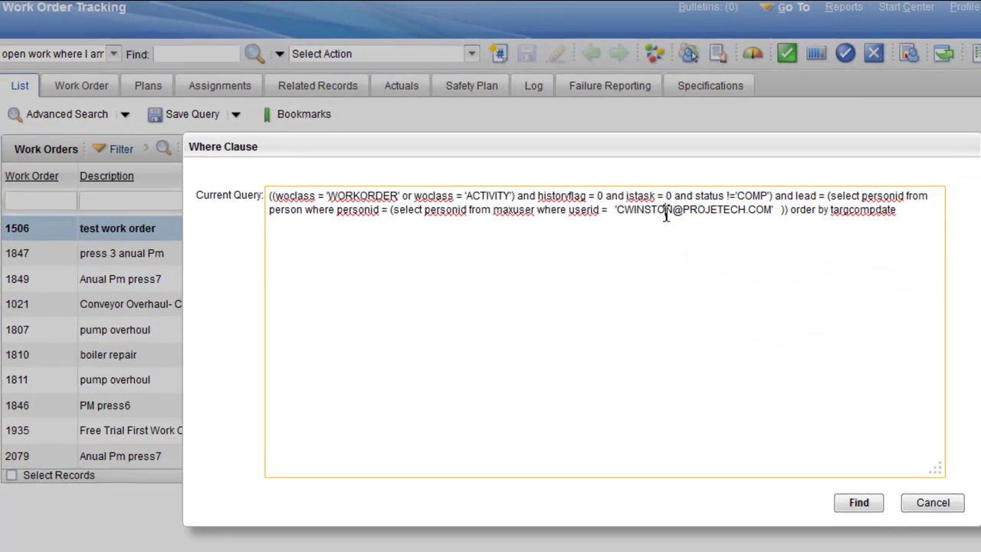
{"action": "left_click_drag", "start_coordinate": [619, 215], "coordinate": [775, 213]}
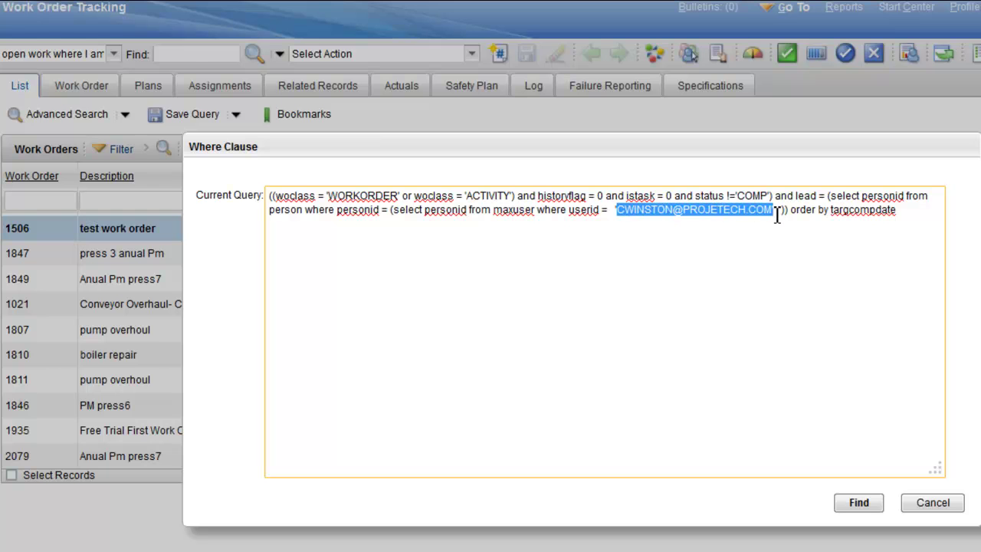
{"action": "left_click", "coordinate": [927, 505]}
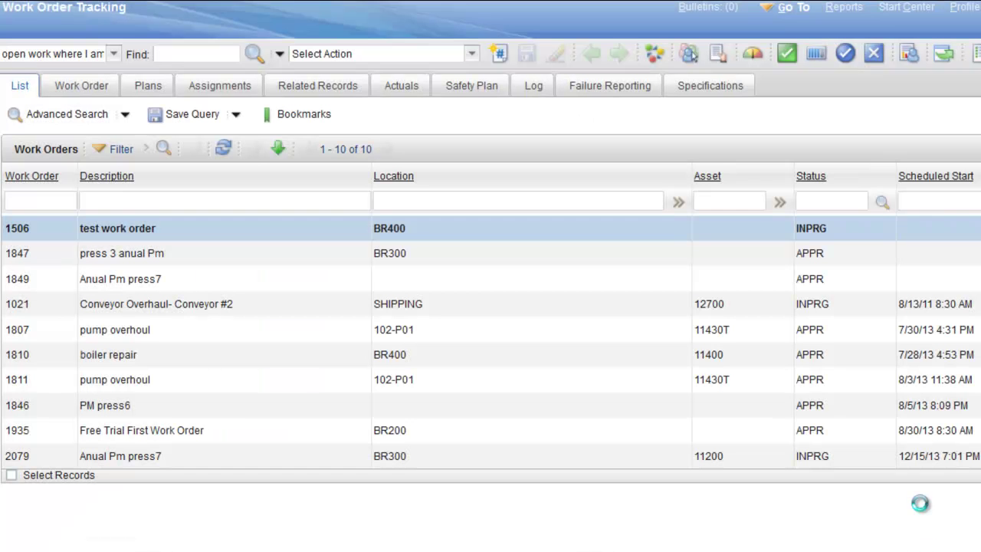
{"action": "left_click", "coordinate": [236, 114]}
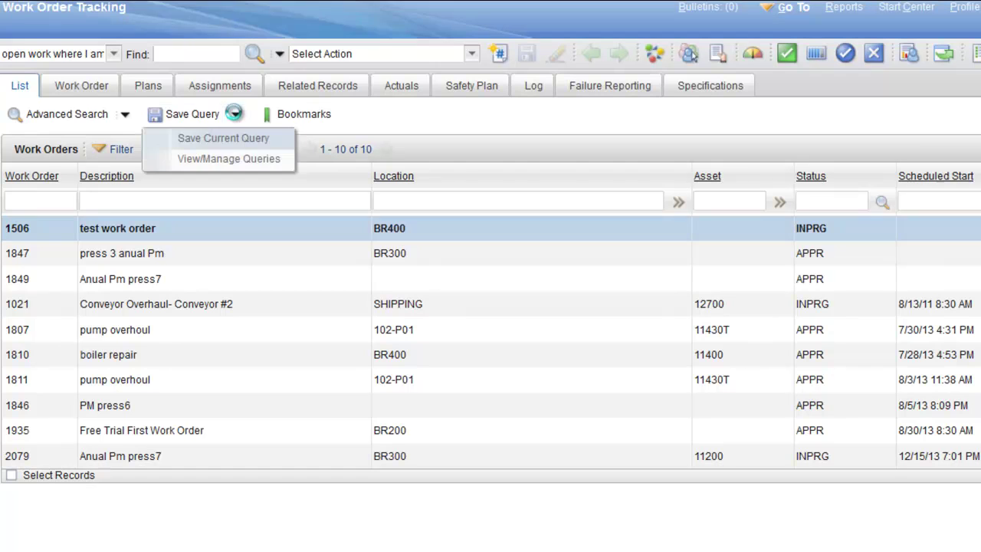
{"action": "left_click", "coordinate": [221, 159]}
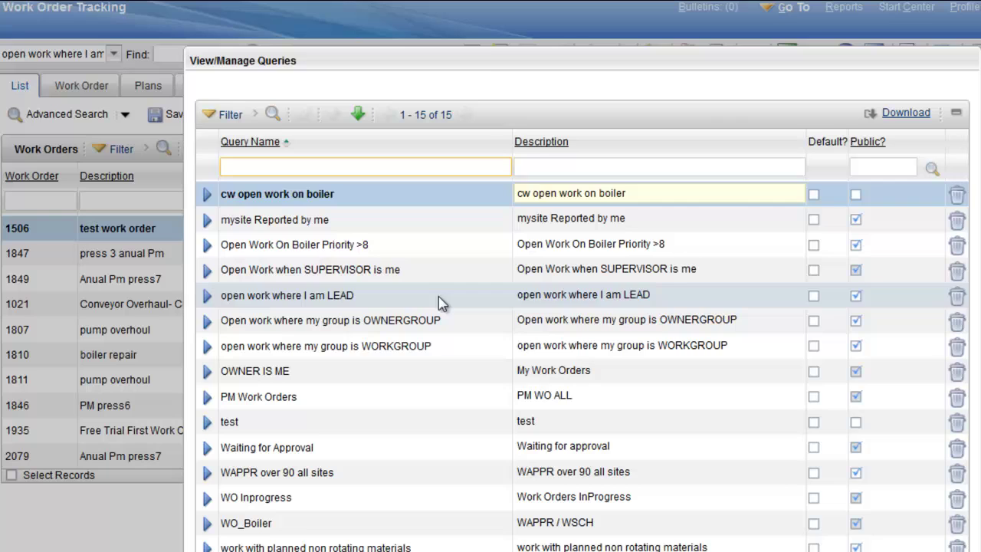
{"action": "left_click", "coordinate": [209, 301]}
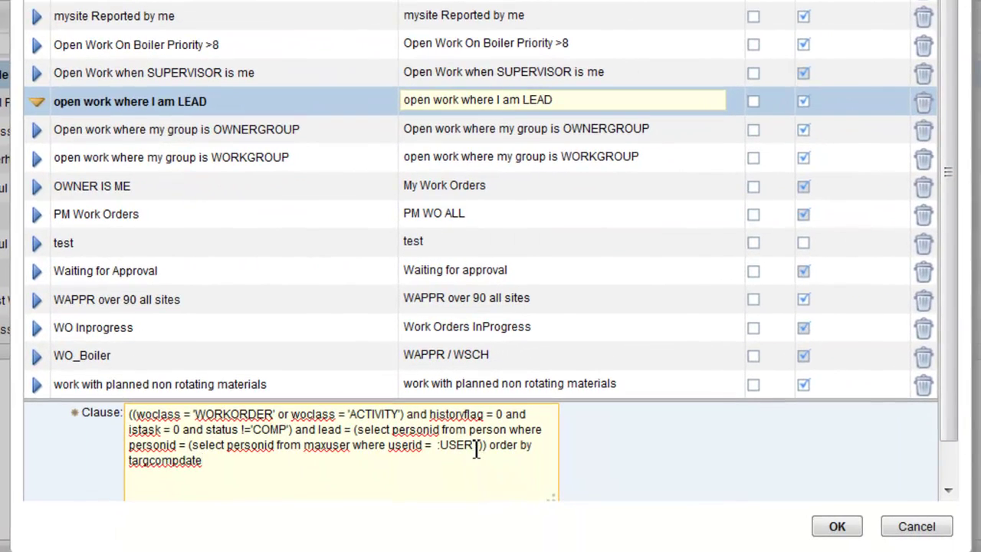
{"action": "left_click_drag", "start_coordinate": [472, 445], "coordinate": [437, 446]}
{"action": "left_click", "coordinate": [903, 531]}
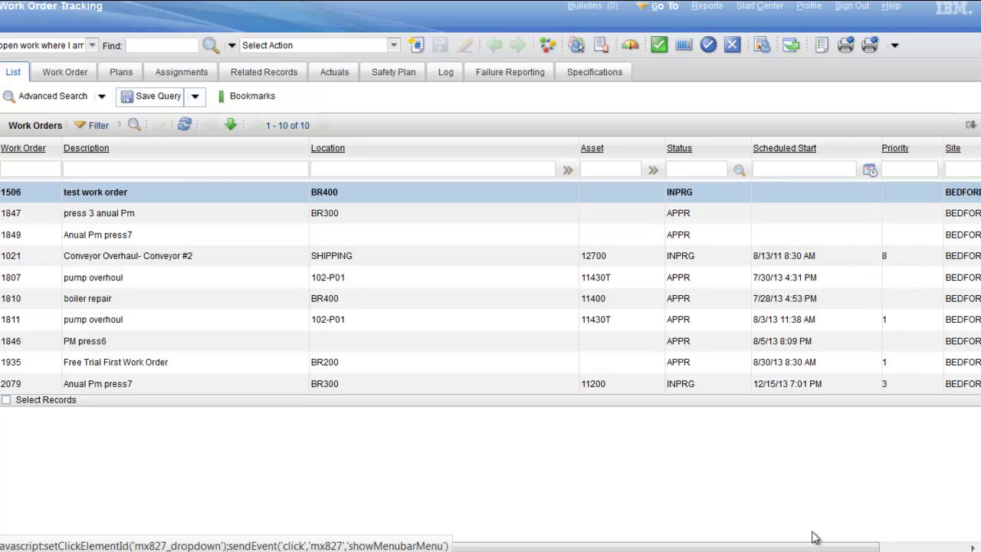
Step: Return to the Start Center and toggle My Work Orders to graphical view, then back to list
{"action": "left_click", "coordinate": [759, 8]}
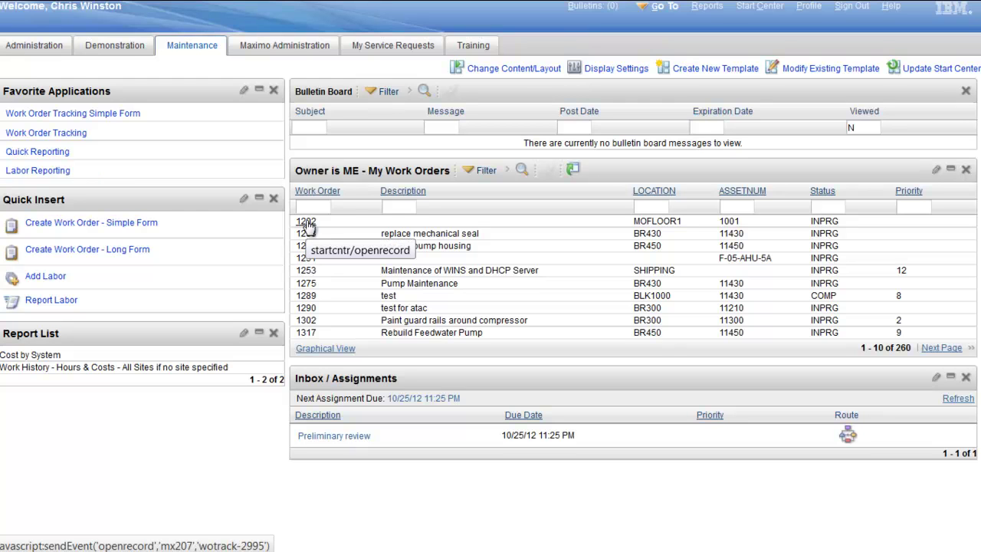
{"action": "left_click", "coordinate": [325, 348]}
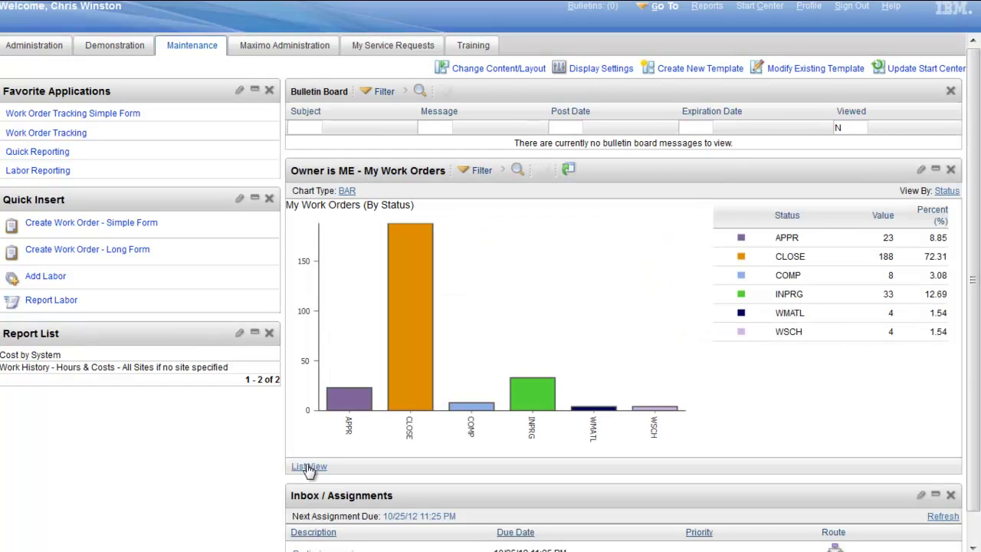
{"action": "left_click", "coordinate": [308, 466]}
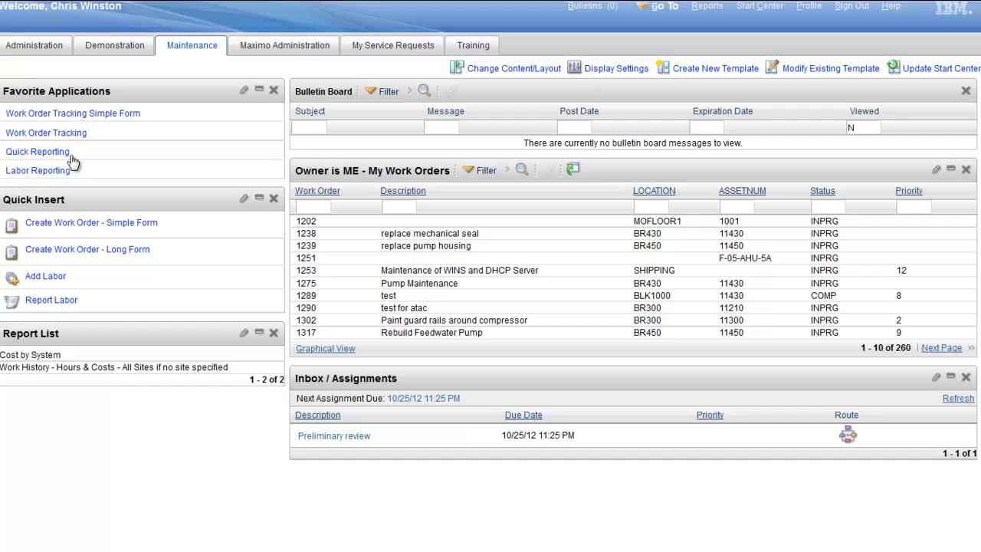
Step: Search Work Order Tracking for work order 1001 with History? set to Y
{"action": "left_click", "coordinate": [66, 132]}
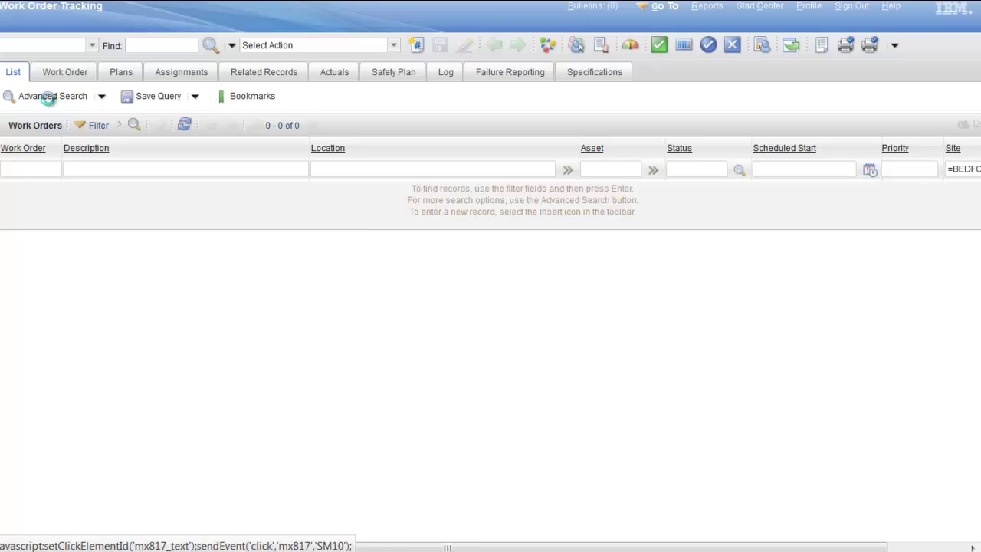
{"action": "left_click", "coordinate": [49, 97]}
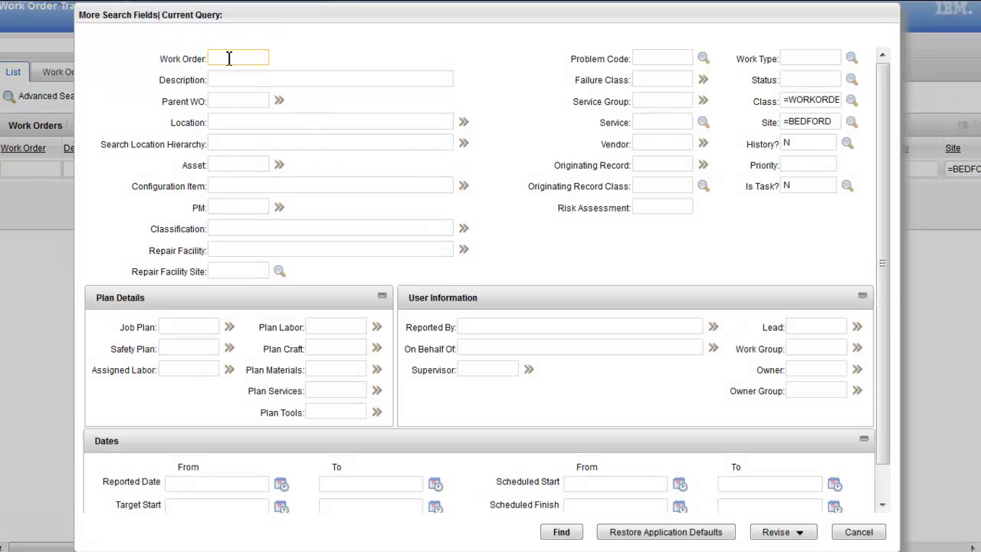
{"action": "type", "text": "1001"}
{"action": "left_click", "coordinate": [796, 144]}
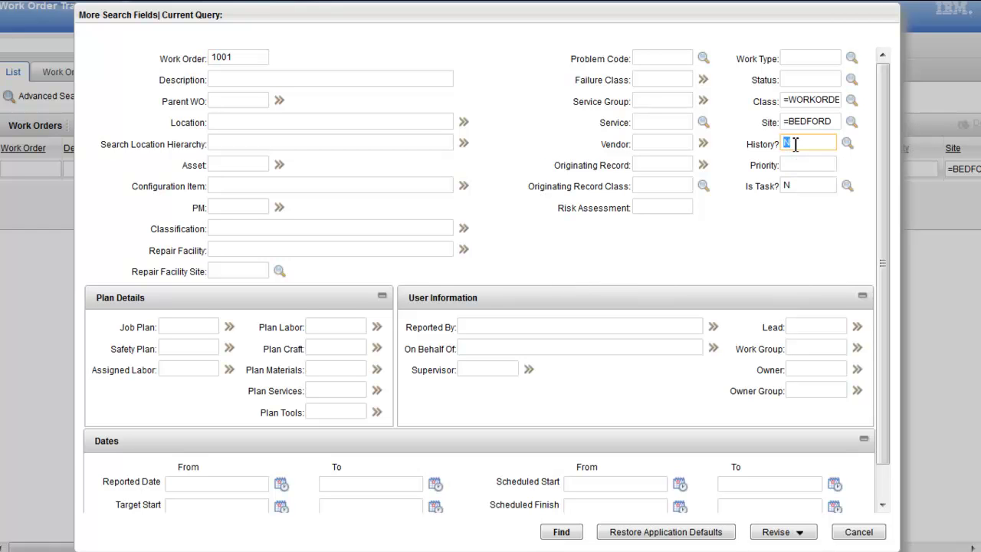
{"action": "type", "text": "Y"}
{"action": "left_click", "coordinate": [561, 533]}
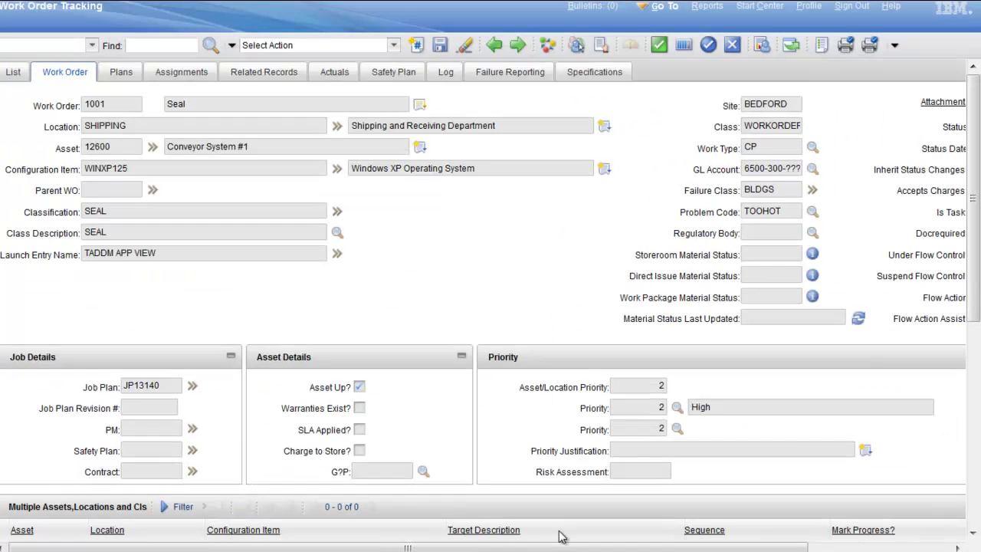
Step: Zoom the browser out with Ctrl+minus and scroll down work order 1001's form
{"action": "scroll", "coordinate": [560, 536], "scroll_direction": "down", "scroll_amount": 1}
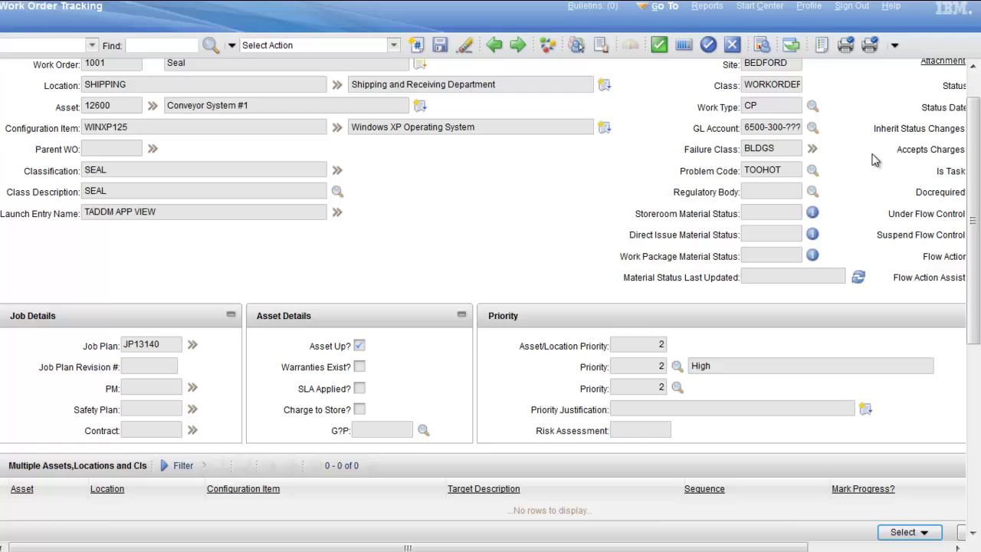
{"action": "left_click", "coordinate": [973, 86]}
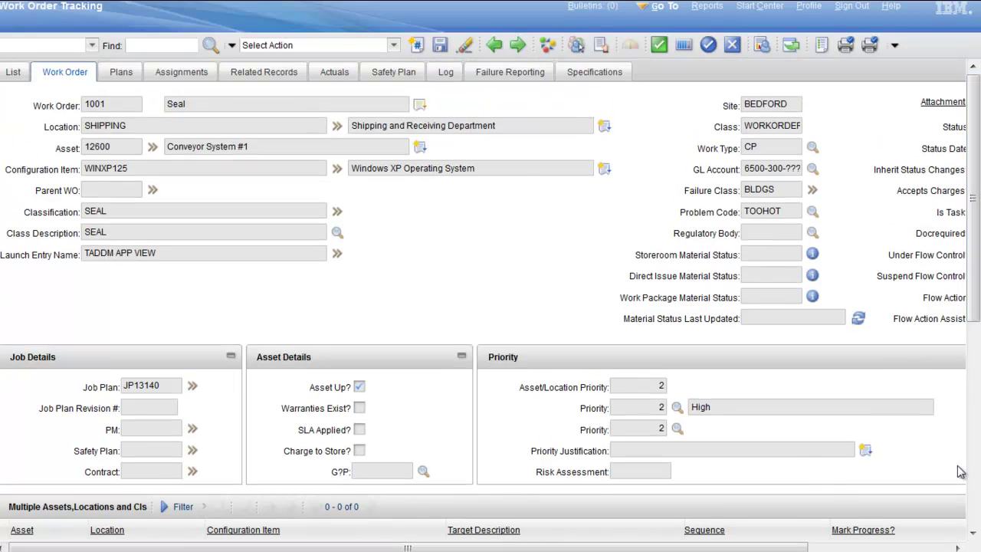
{"action": "key", "text": "ctrl+minus"}
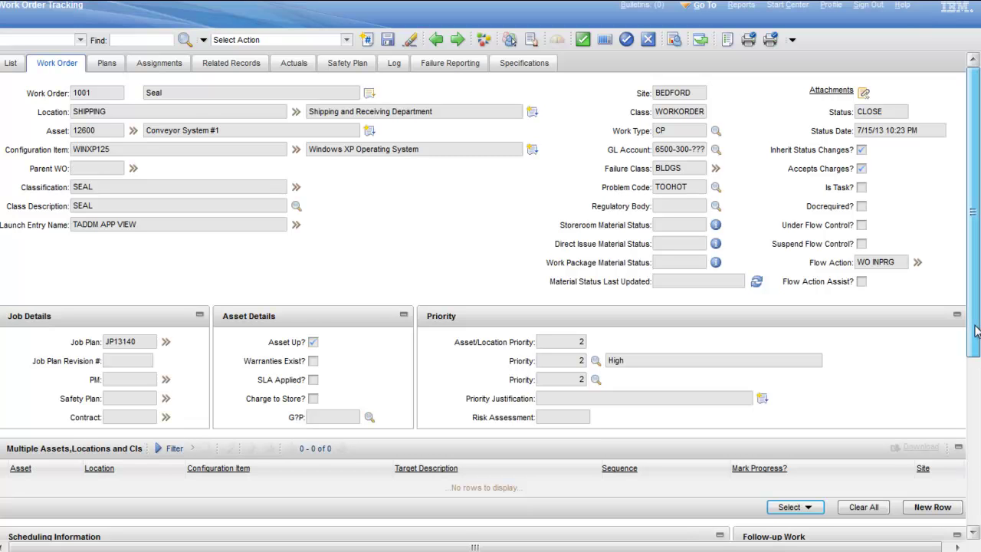
{"action": "left_click_drag", "start_coordinate": [976, 331], "coordinate": [977, 295]}
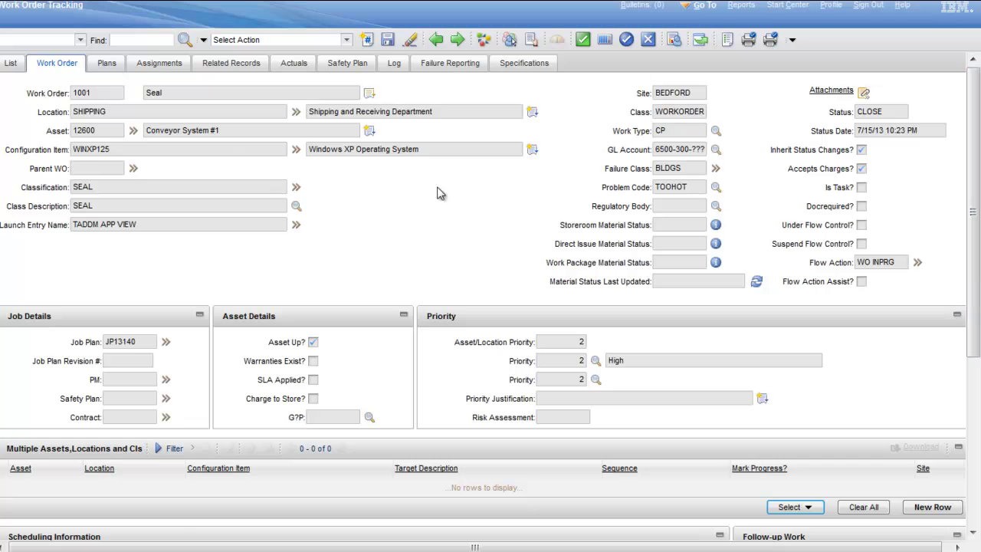
Step: On the Plans tab, review task 10's details, the MECH labor line and planned materials
{"action": "left_click", "coordinate": [106, 63]}
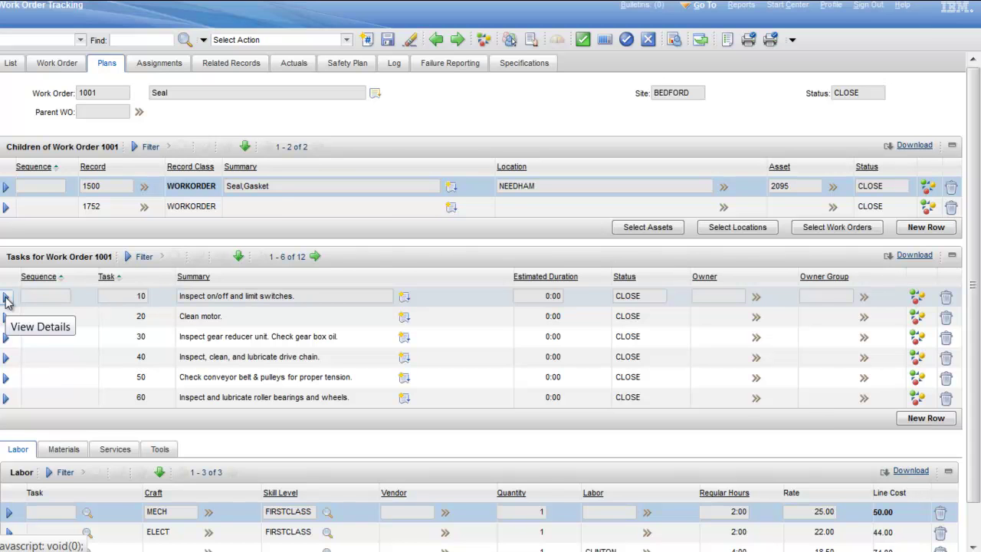
{"action": "left_click", "coordinate": [6, 298]}
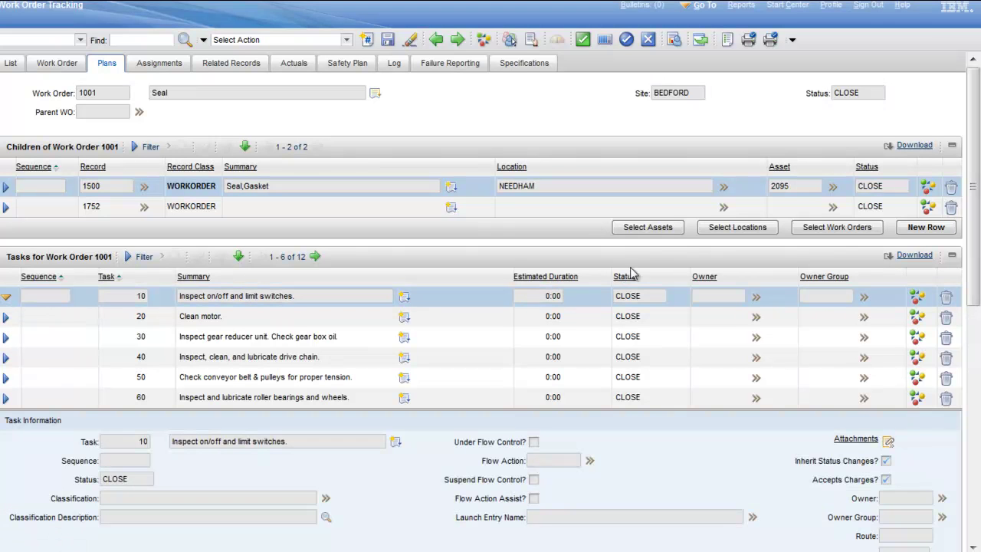
{"action": "left_click_drag", "start_coordinate": [972, 214], "coordinate": [969, 382]}
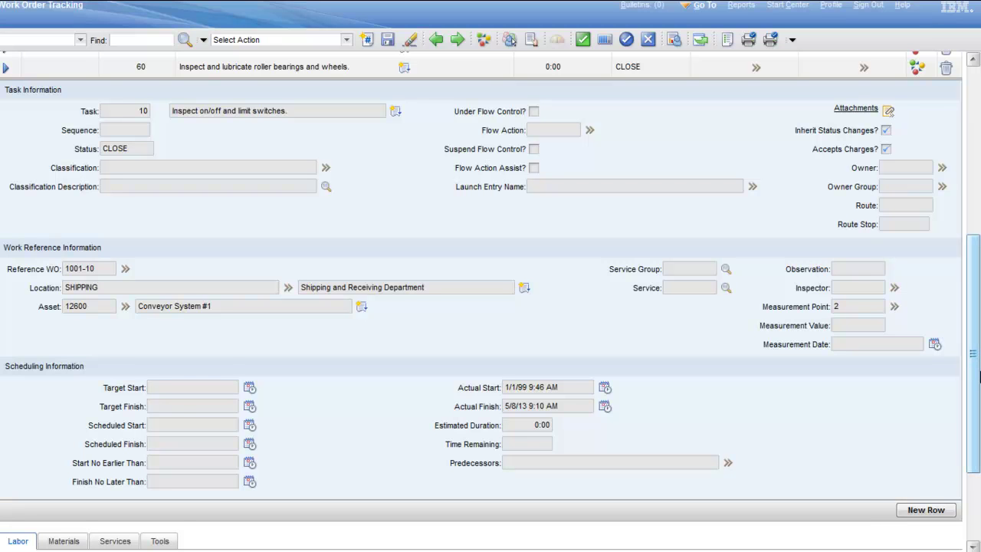
{"action": "left_click_drag", "start_coordinate": [977, 375], "coordinate": [977, 441]}
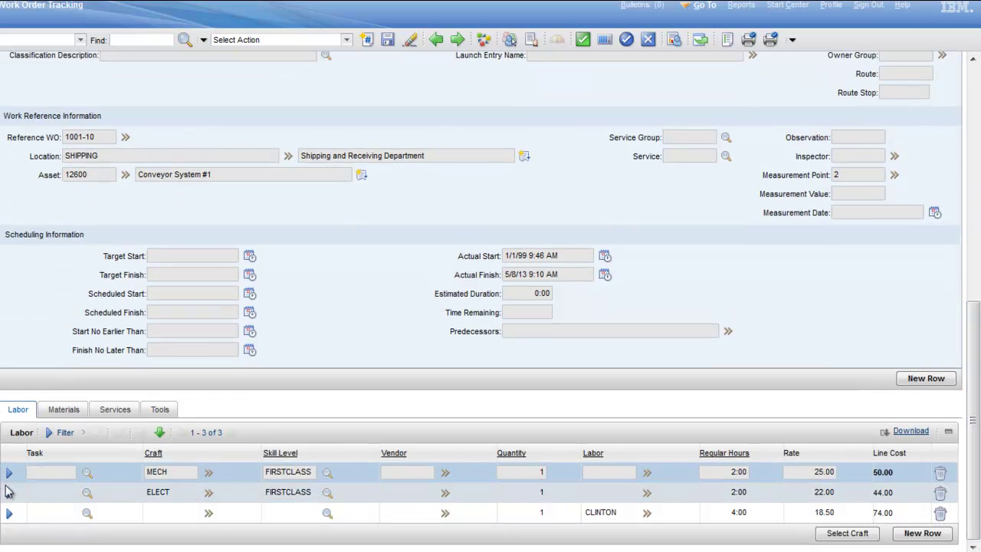
{"action": "left_click", "coordinate": [9, 472]}
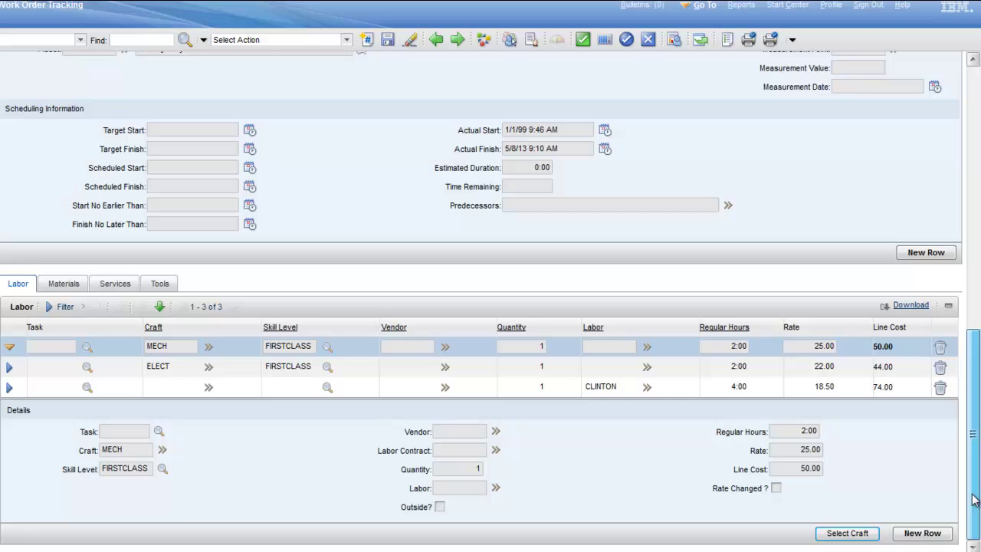
{"action": "left_click", "coordinate": [62, 284]}
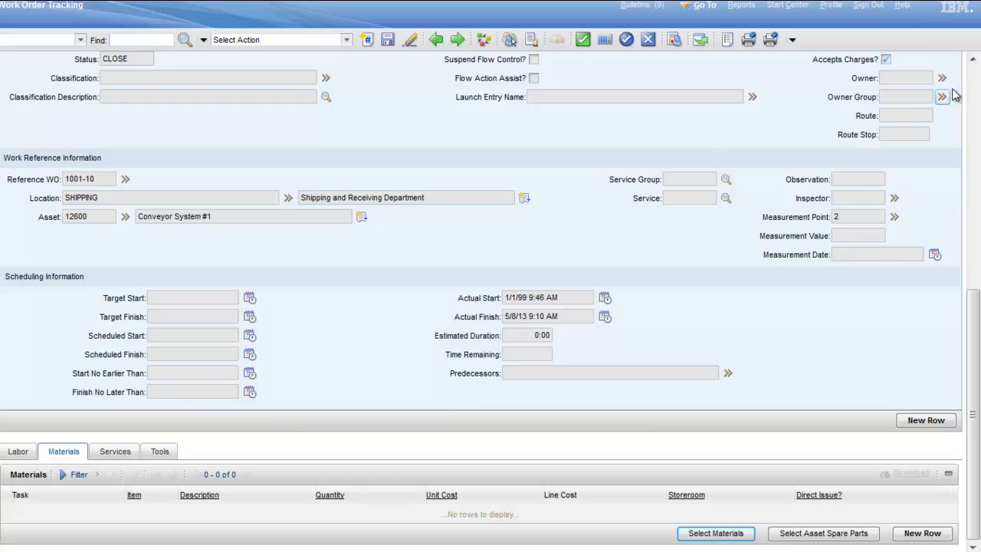
{"action": "left_click", "coordinate": [977, 87]}
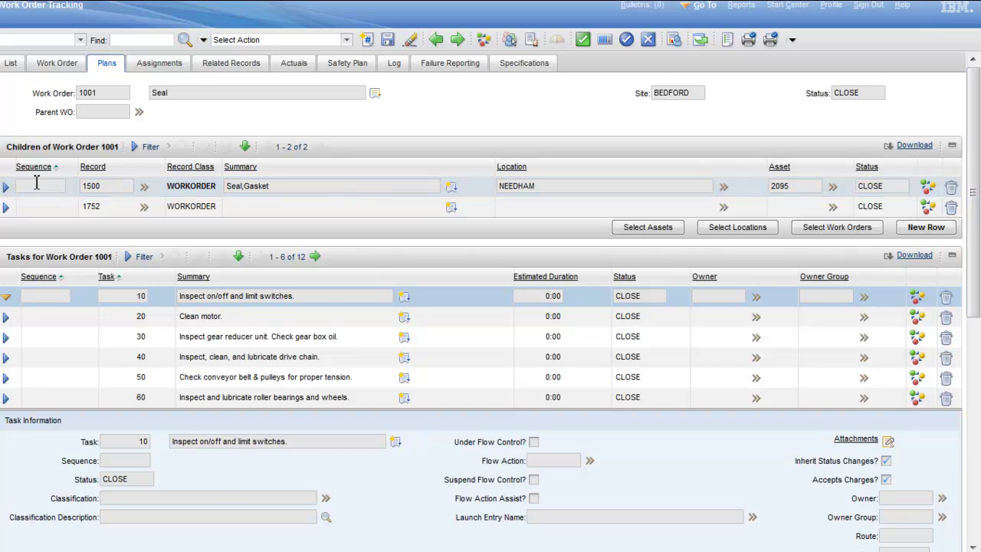
Step: Expand and collapse child work order 1500's details, then show the Select Action list
{"action": "left_click", "coordinate": [6, 185]}
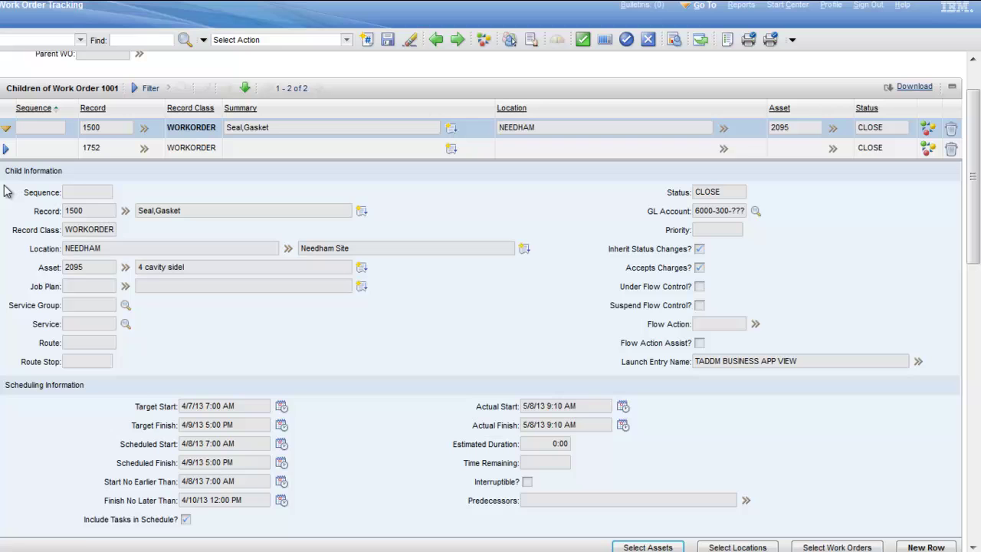
{"action": "left_click", "coordinate": [6, 129]}
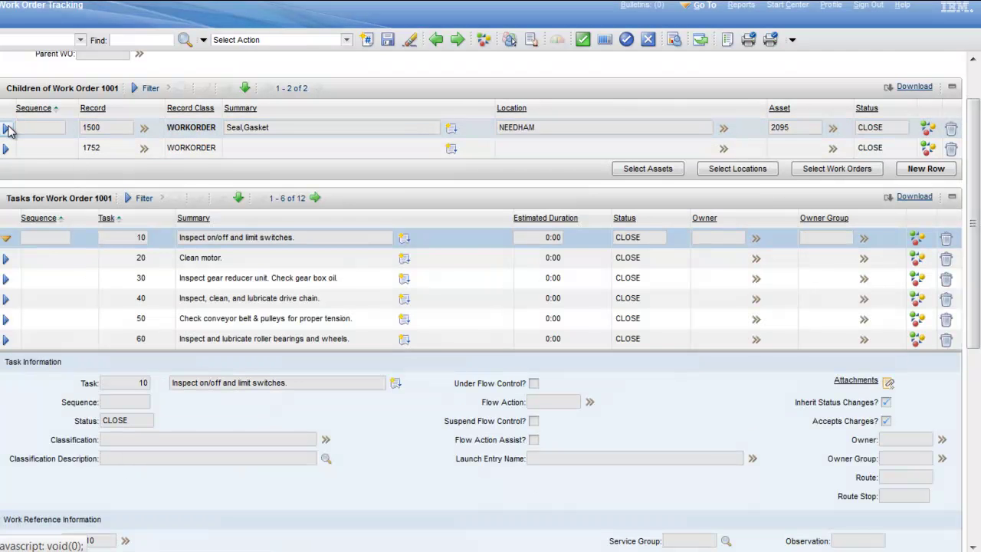
{"action": "left_click", "coordinate": [346, 39]}
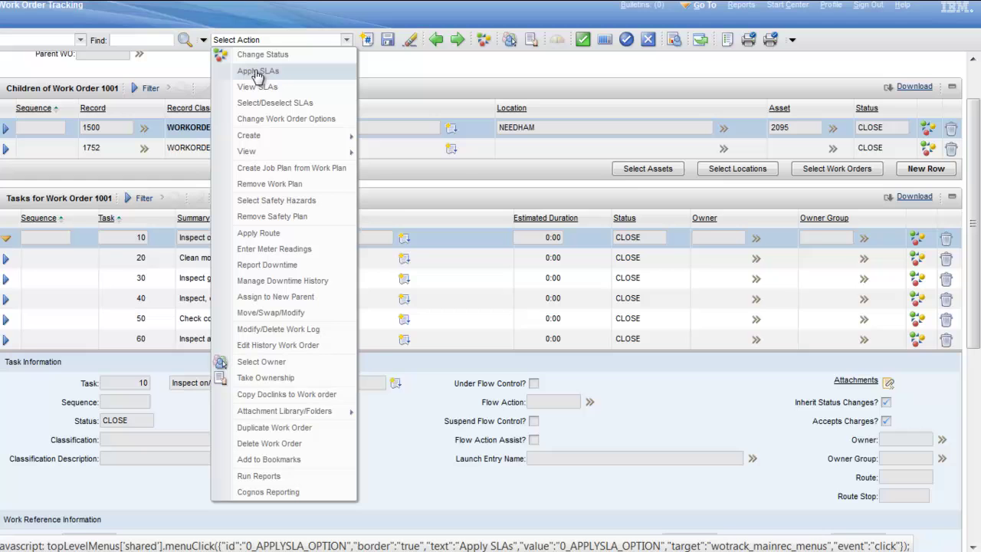
Step: Compare the shorter Select Action list on the List tab, then reopen work order 1001 Seal
{"action": "left_click", "coordinate": [978, 77]}
{"action": "left_click", "coordinate": [10, 63]}
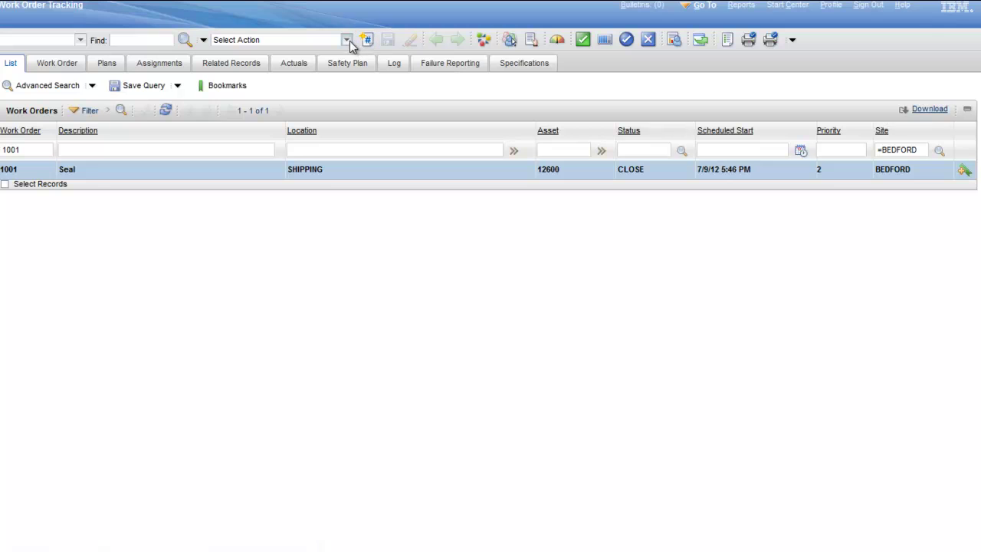
{"action": "left_click", "coordinate": [349, 40]}
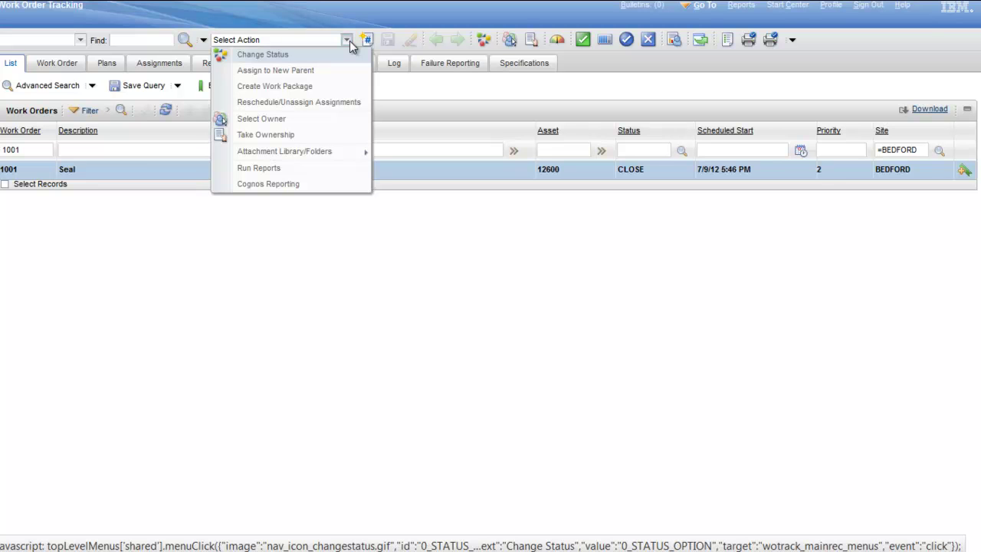
{"action": "left_click", "coordinate": [9, 169]}
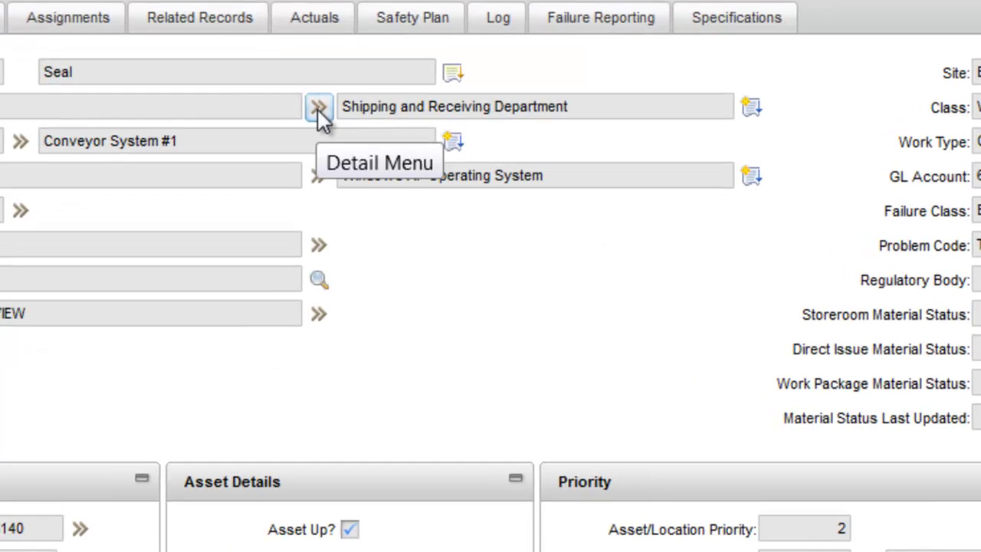
{"action": "left_click", "coordinate": [323, 108]}
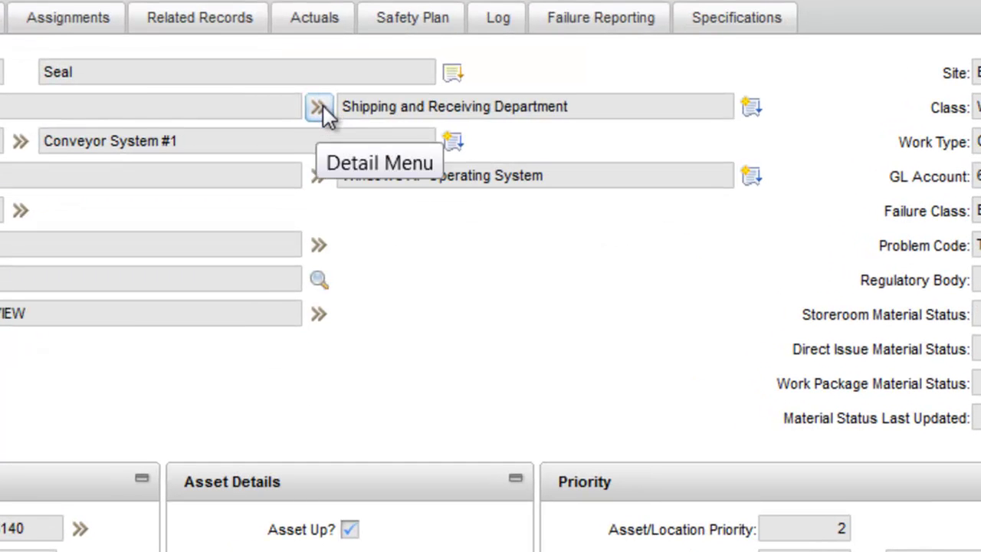
{"action": "left_click", "coordinate": [320, 109]}
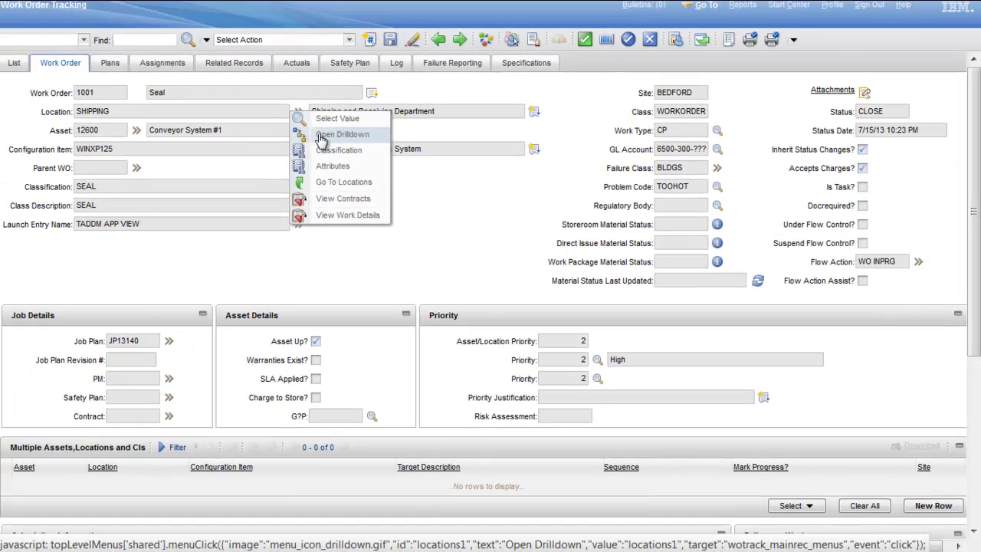
{"action": "left_click", "coordinate": [357, 147]}
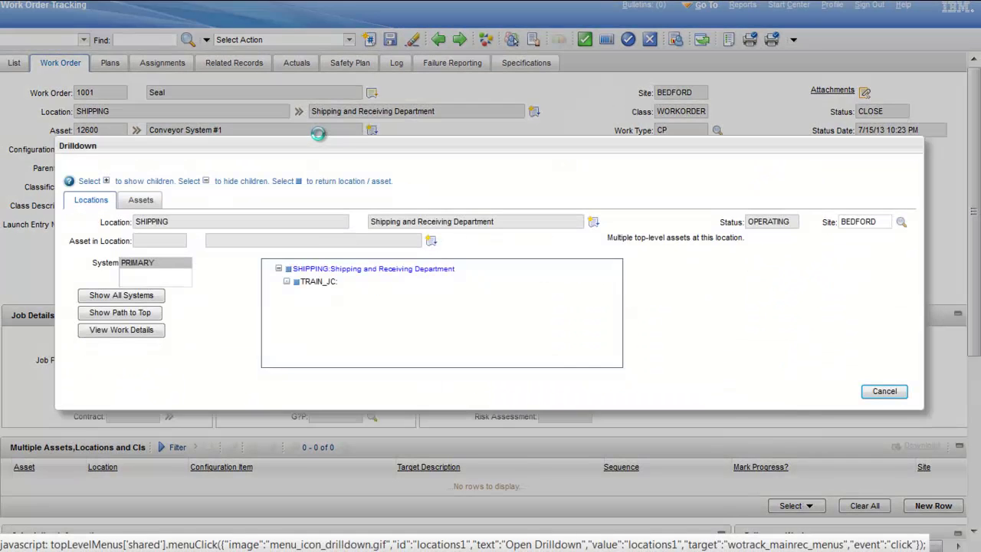
{"action": "left_click", "coordinate": [138, 297]}
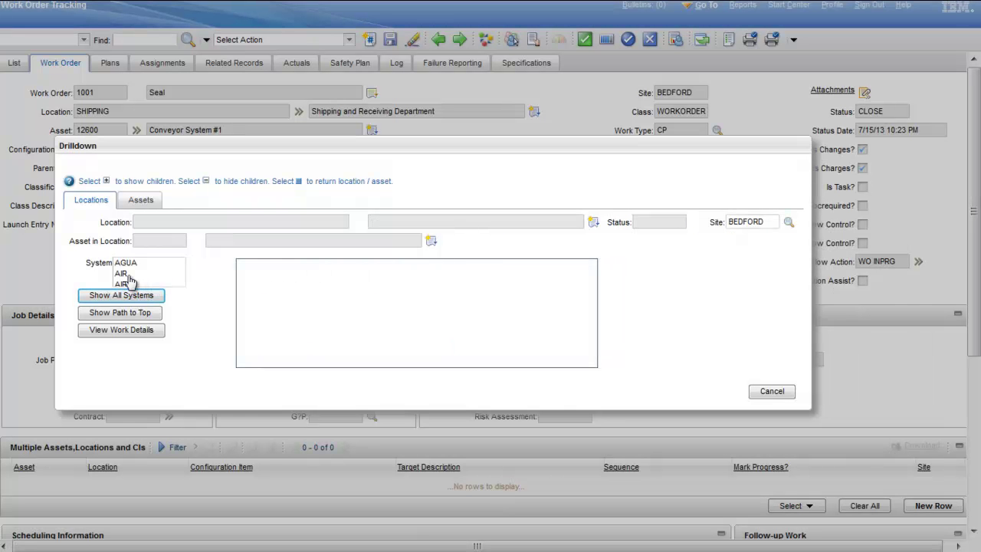
{"action": "left_click", "coordinate": [131, 277]}
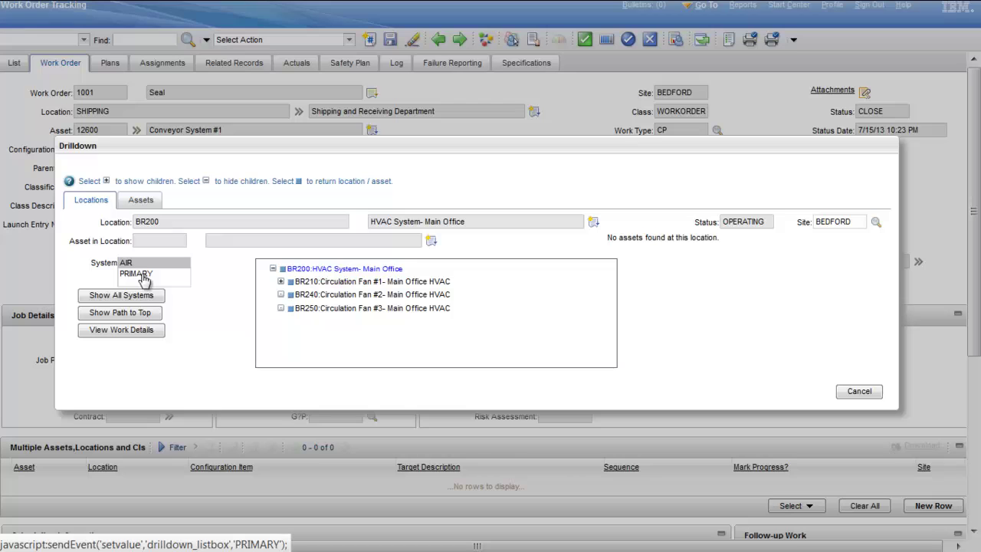
{"action": "left_click", "coordinate": [142, 278]}
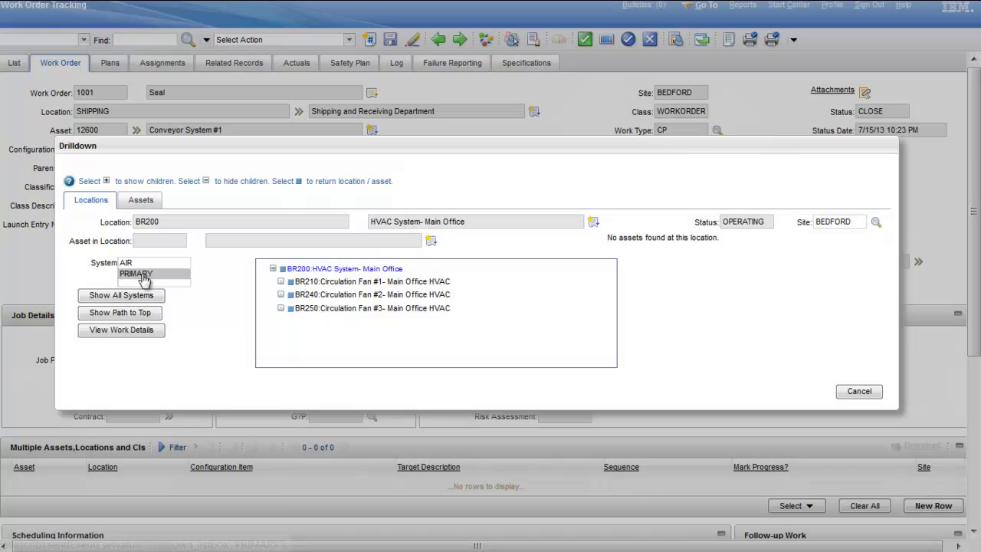
{"action": "left_click", "coordinate": [130, 318]}
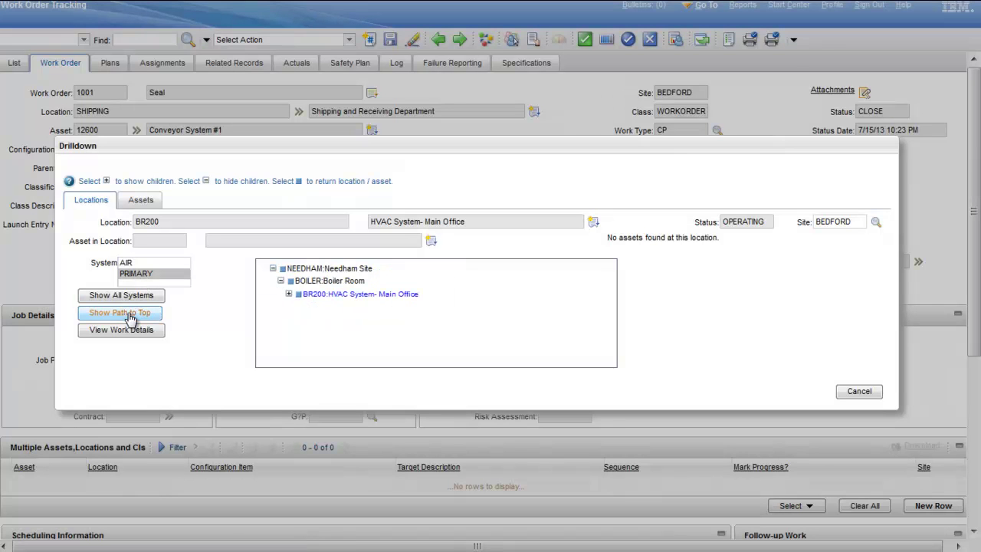
{"action": "left_click", "coordinate": [273, 269]}
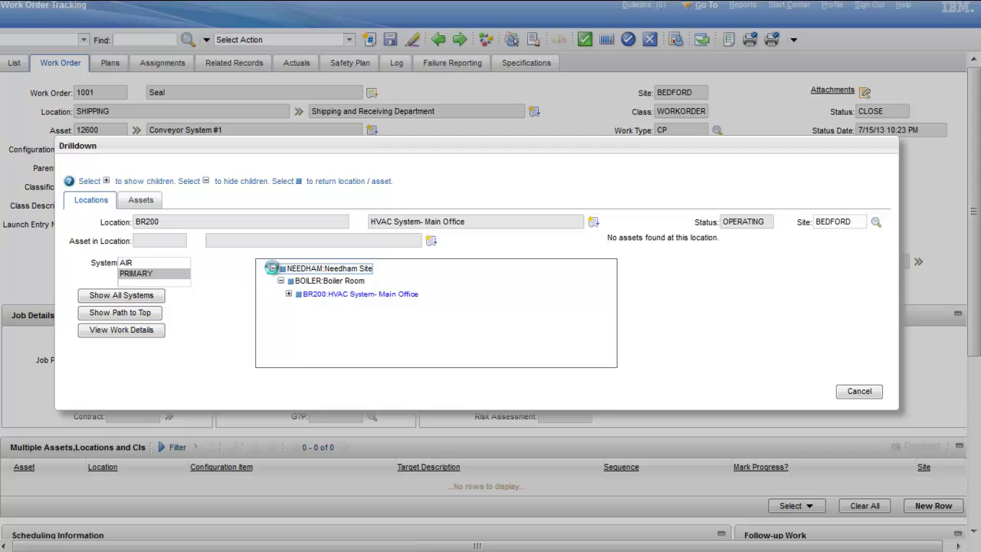
{"action": "left_click", "coordinate": [278, 269]}
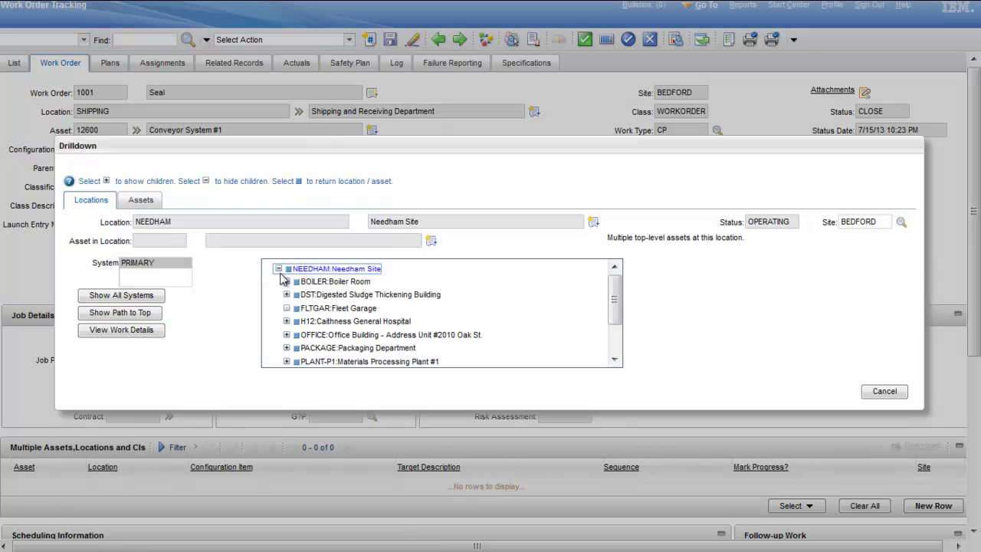
{"action": "left_click", "coordinate": [288, 282]}
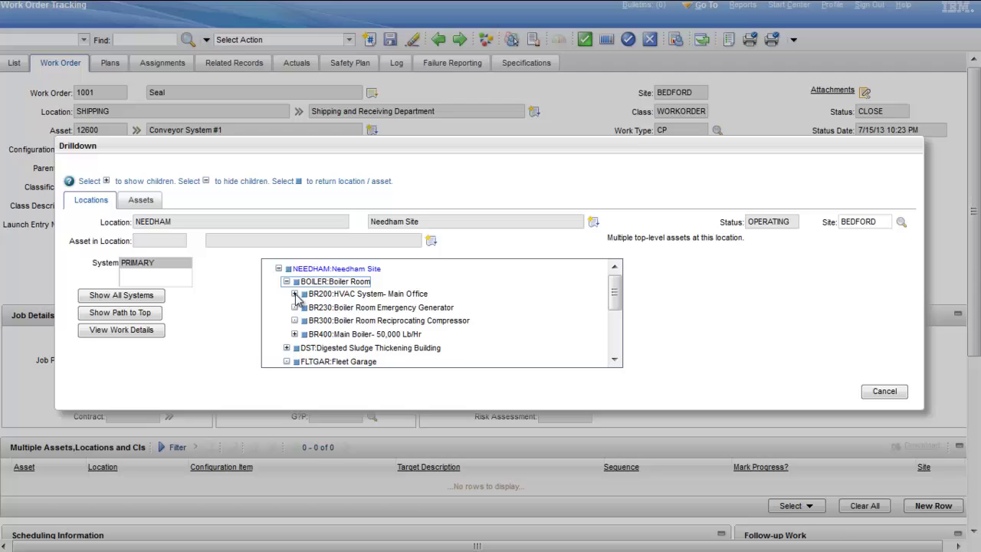
{"action": "left_click", "coordinate": [294, 295]}
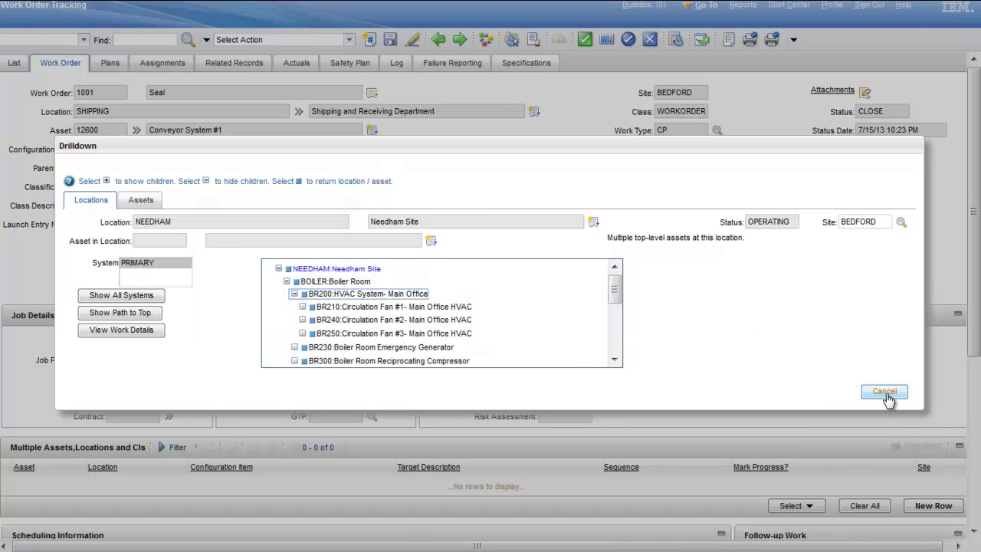
{"action": "left_click", "coordinate": [884, 391]}
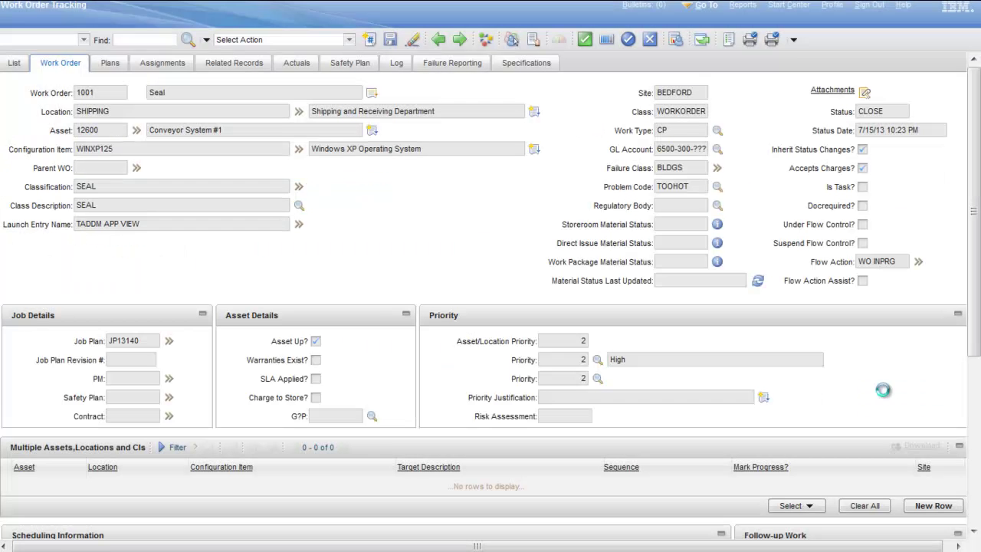
{"action": "left_click", "coordinate": [298, 111]}
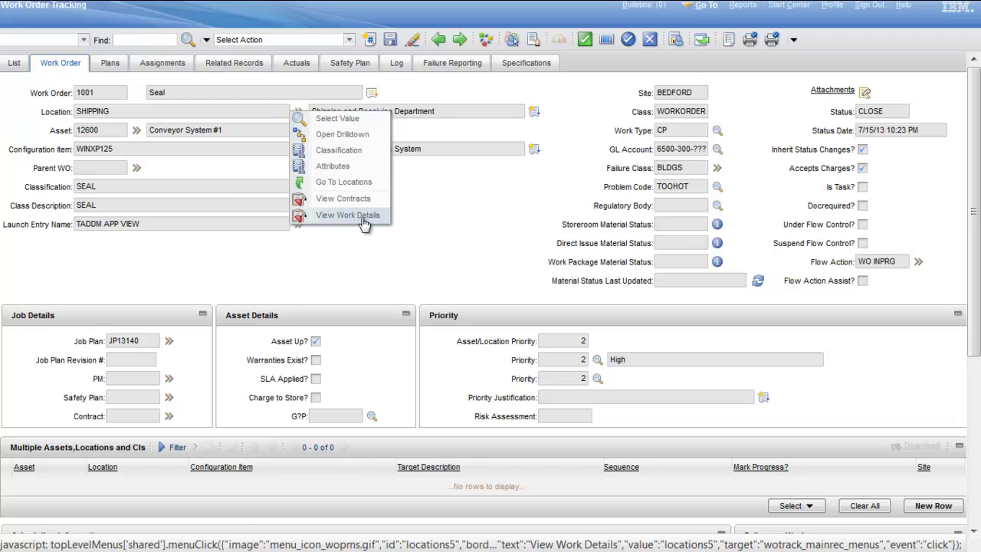
{"action": "left_click", "coordinate": [364, 215]}
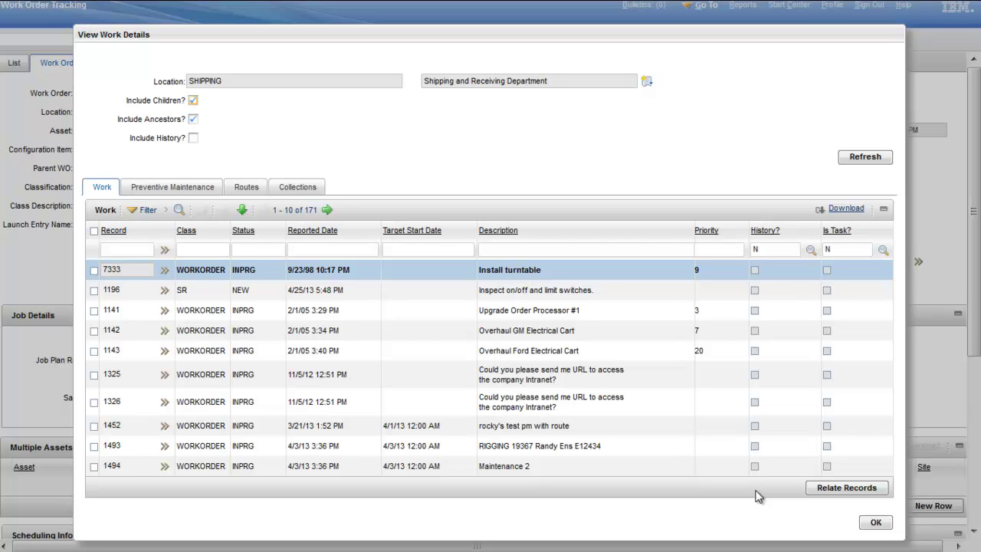
{"action": "left_click", "coordinate": [874, 523]}
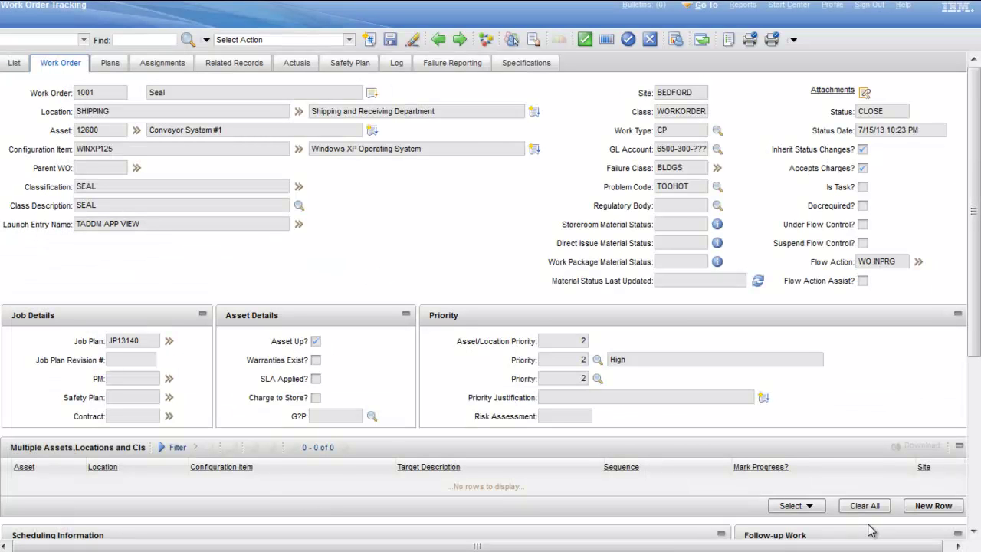
{"action": "double_click", "coordinate": [112, 113]}
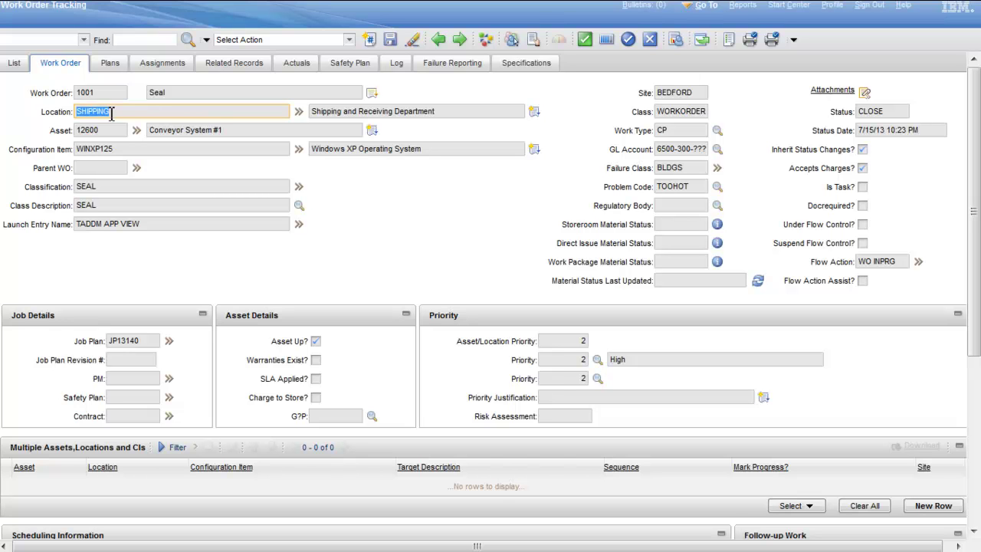
{"action": "left_click", "coordinate": [108, 112]}
{"action": "key", "text": "alt+F1"}
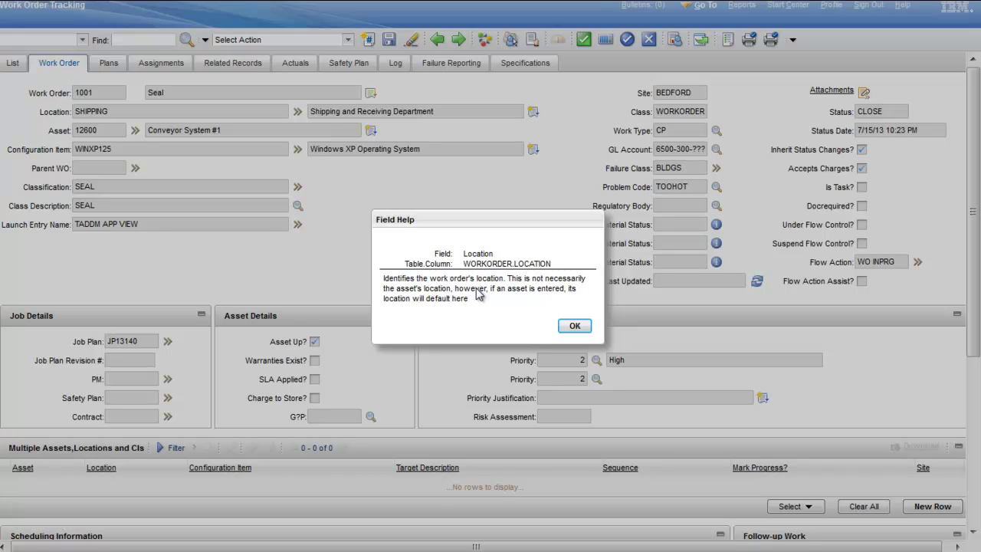
{"action": "left_click", "coordinate": [577, 328]}
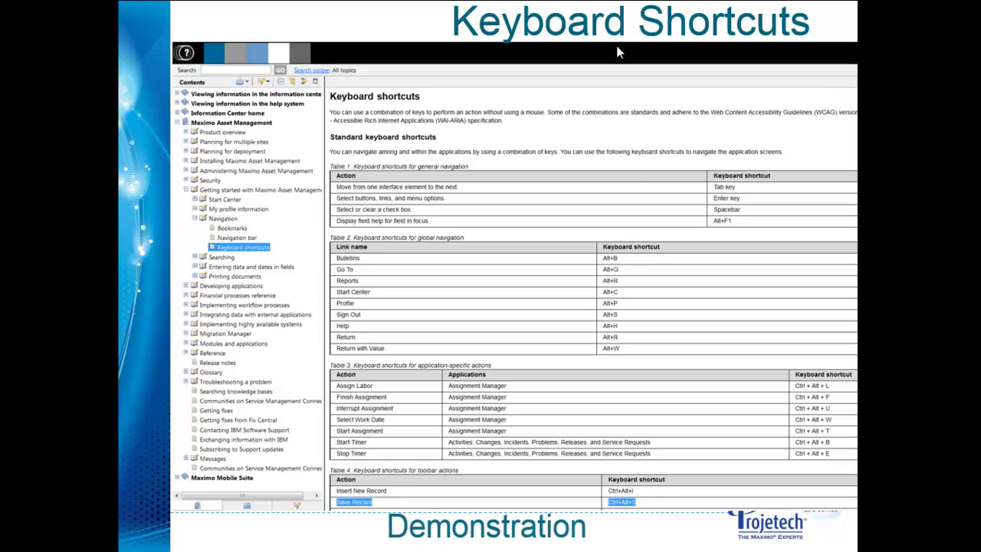
Step: Advance to the Navigation Differences v4.1.1 vs v7.5 slide with the Keyboard Shortcuts screenshot
{"action": "left_click", "coordinate": [544, 412]}
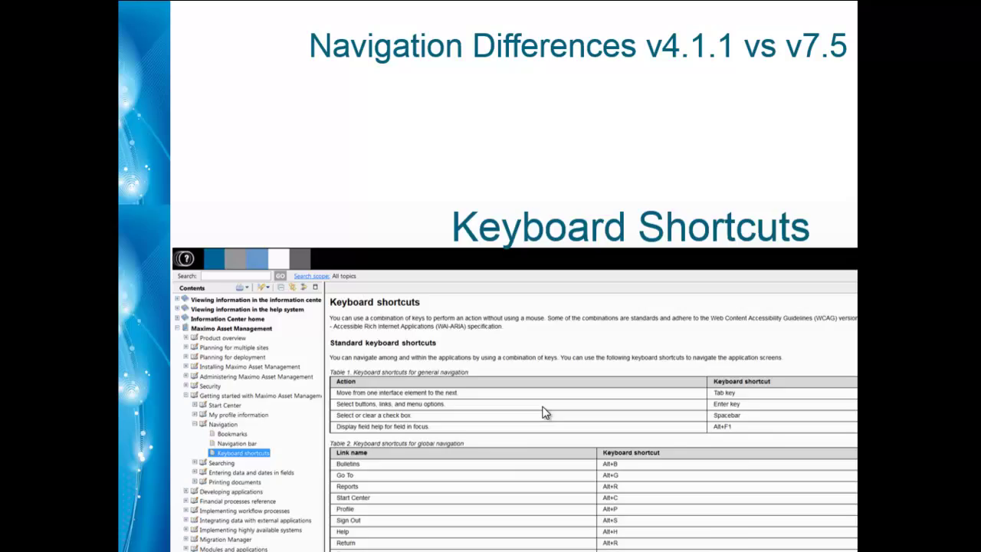